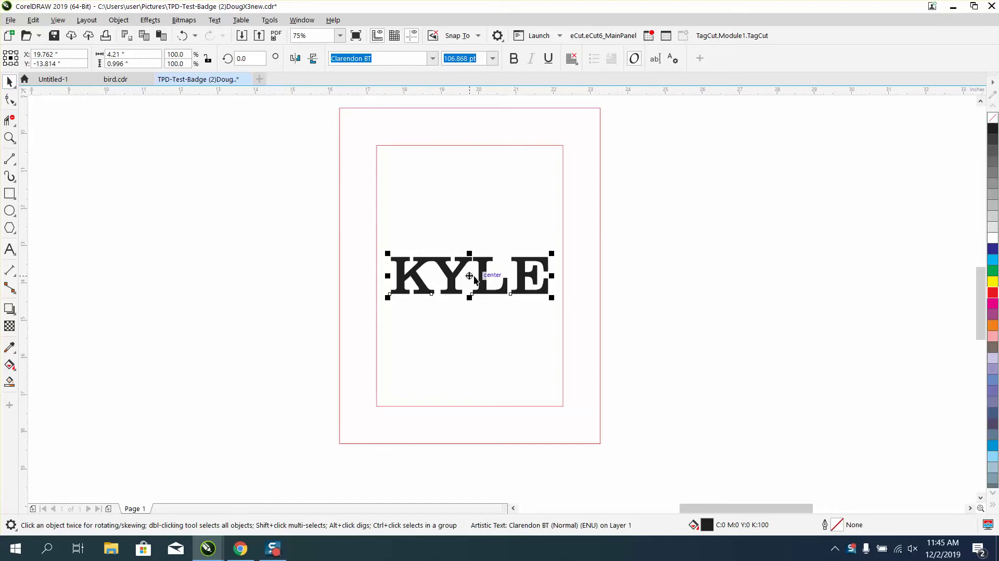
Move the name text straight down over the inner rectangle's lower edge and give it no fill and a magenta outline
{"action": "left_click_drag", "start_coordinate": [469, 274], "coordinate": [614, 271]}
{"action": "key", "text": "ctrl+z"}
{"action": "left_click_drag", "start_coordinate": [468, 275], "coordinate": [482, 394]}
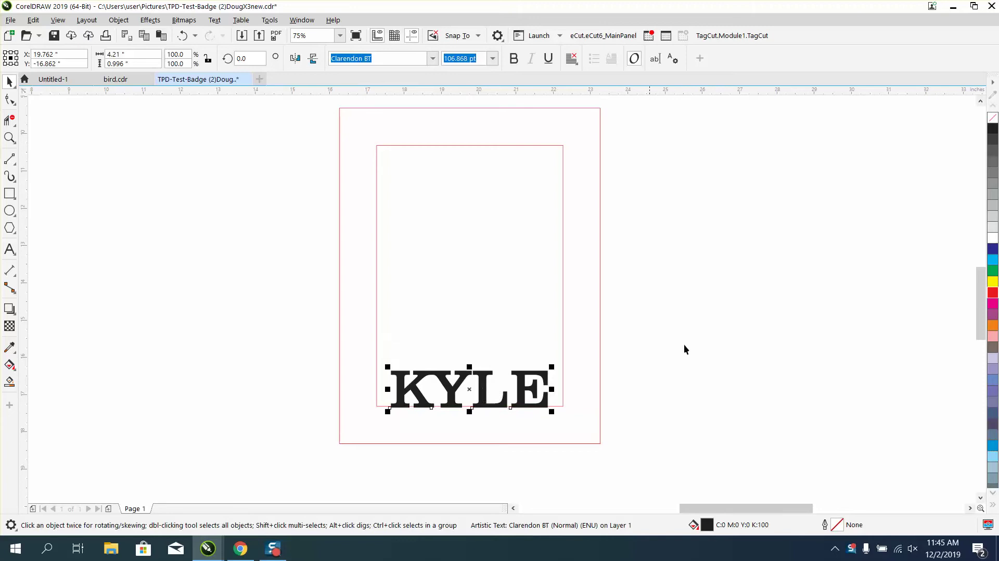
{"action": "left_click", "coordinate": [993, 117]}
{"action": "right_click", "coordinate": [991, 303]}
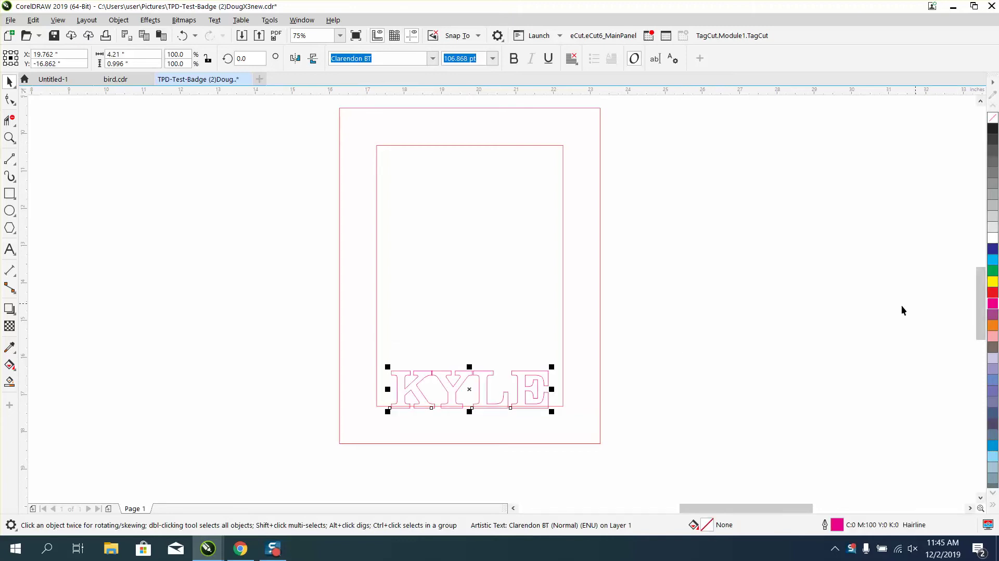
Examine how the outlined letters overlap the inner rectangle's lower edge and each other
{"action": "left_click", "coordinate": [9, 137]}
{"action": "left_click_drag", "start_coordinate": [410, 360], "coordinate": [507, 394]}
{"action": "right_click", "coordinate": [334, 319]}
{"action": "left_click_drag", "start_coordinate": [298, 286], "coordinate": [339, 323]}
{"action": "right_click", "coordinate": [338, 297]}
{"action": "right_click", "coordinate": [339, 297]}
{"action": "right_click", "coordinate": [352, 289]}
{"action": "right_click", "coordinate": [352, 289]}
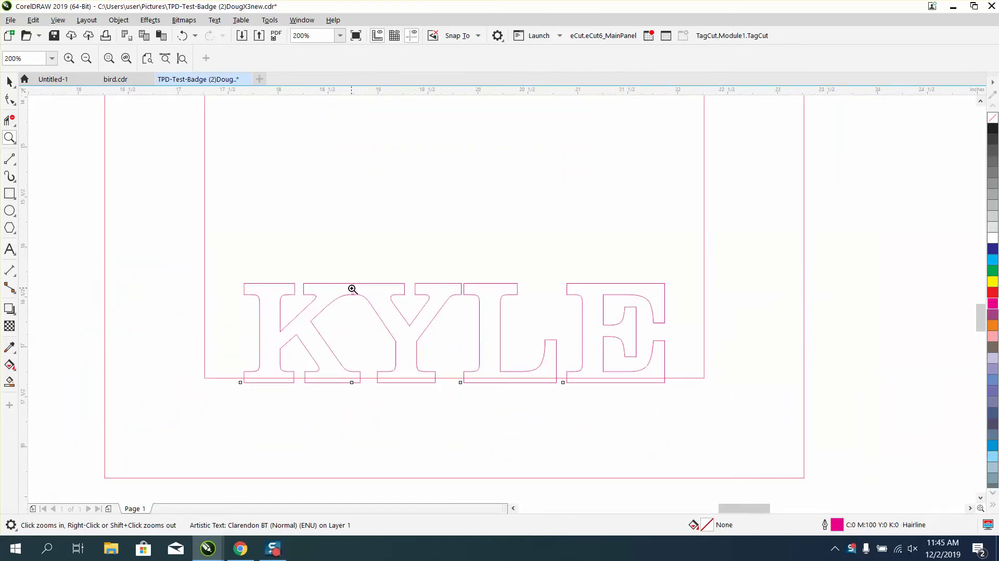
{"action": "right_click", "coordinate": [206, 228]}
{"action": "right_click", "coordinate": [213, 226]}
{"action": "right_click", "coordinate": [217, 226]}
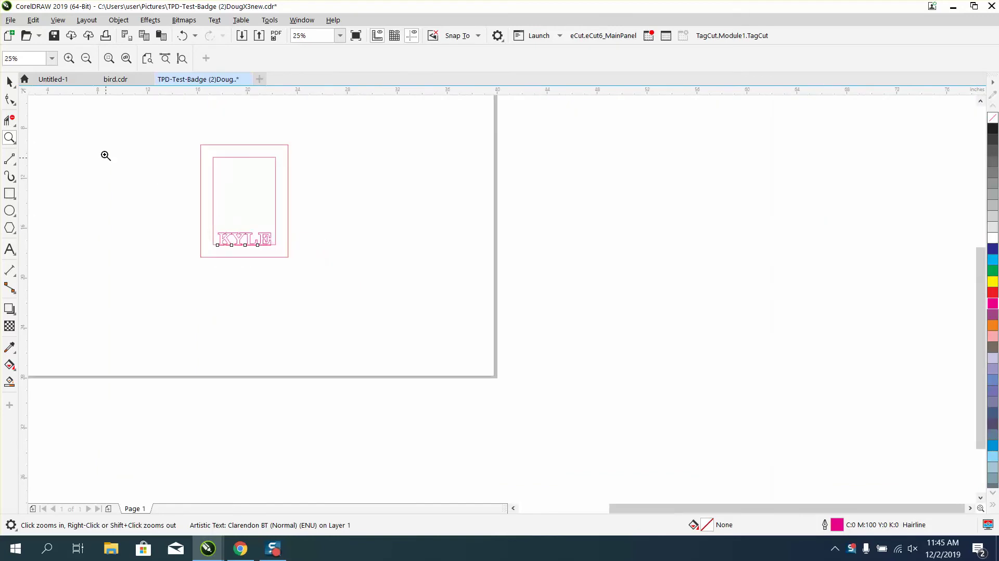
Set the document's nudge distance to 8 inches with nothing selected
{"action": "left_click", "coordinate": [10, 82]}
{"action": "left_click_drag", "start_coordinate": [173, 126], "coordinate": [379, 306]}
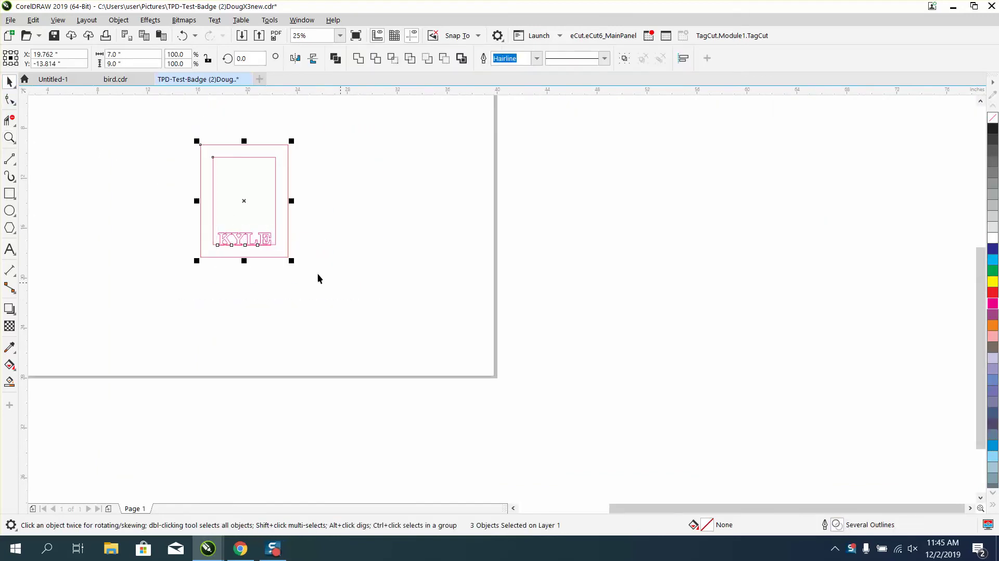
{"action": "left_click", "coordinate": [108, 139]}
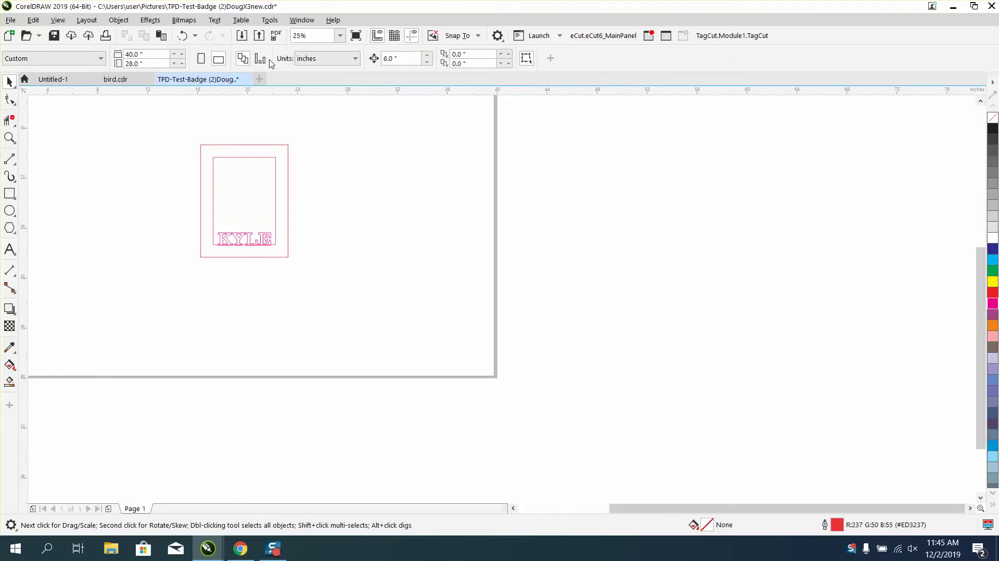
{"action": "left_click", "coordinate": [401, 58]}
{"action": "type", "text": "8"}
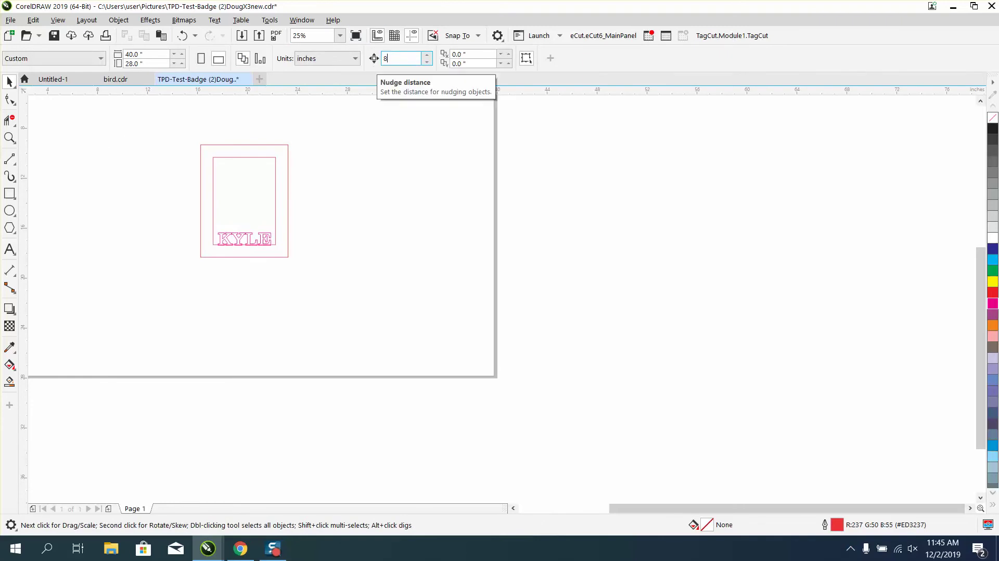
Smart-fill the inner rectangle's area around the letters and the enclosed gap between K and Y, nudging each new shape 8 inches right
{"action": "left_click", "coordinate": [8, 138]}
{"action": "left_click_drag", "start_coordinate": [176, 129], "coordinate": [403, 298]}
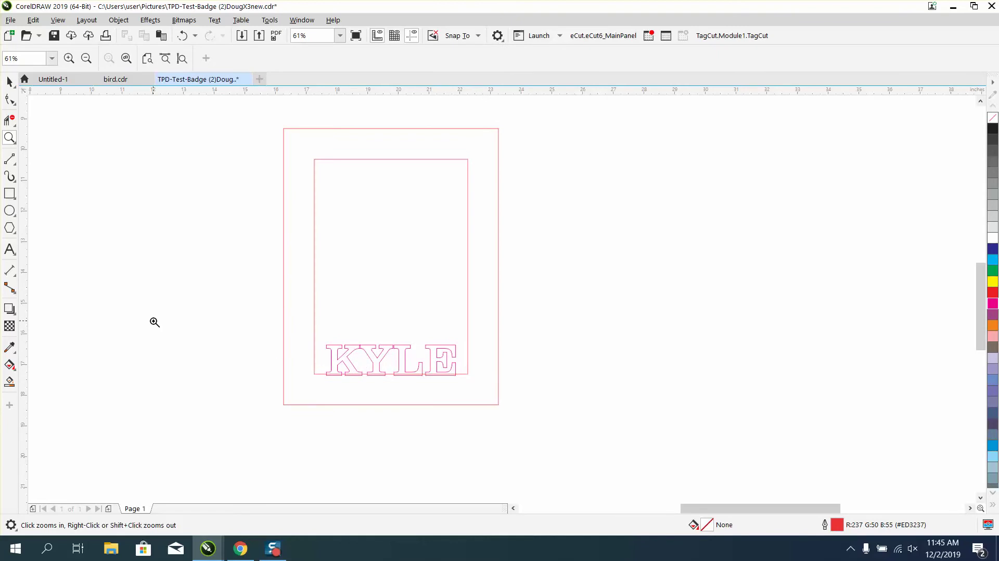
{"action": "left_click", "coordinate": [10, 381]}
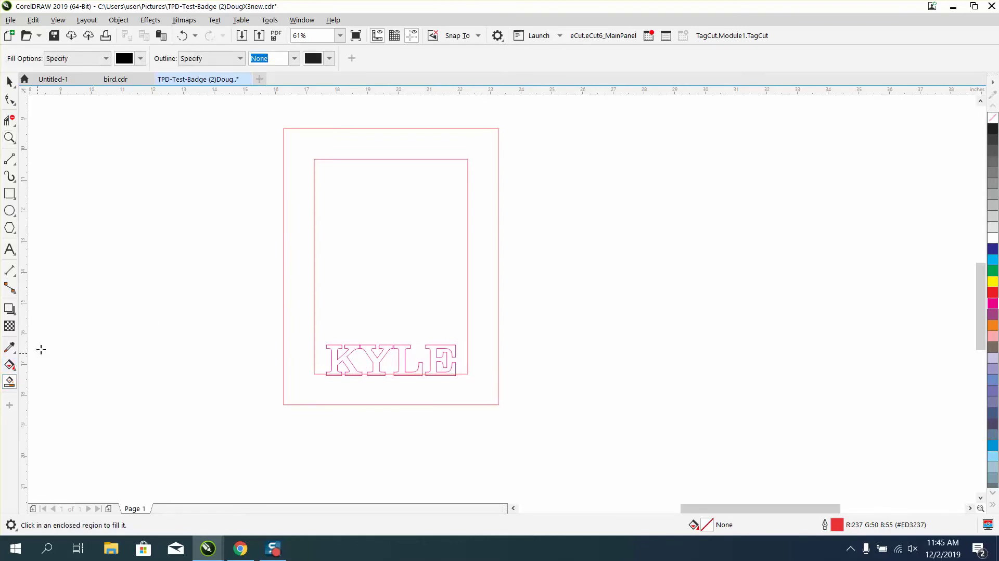
{"action": "left_click", "coordinate": [373, 298]}
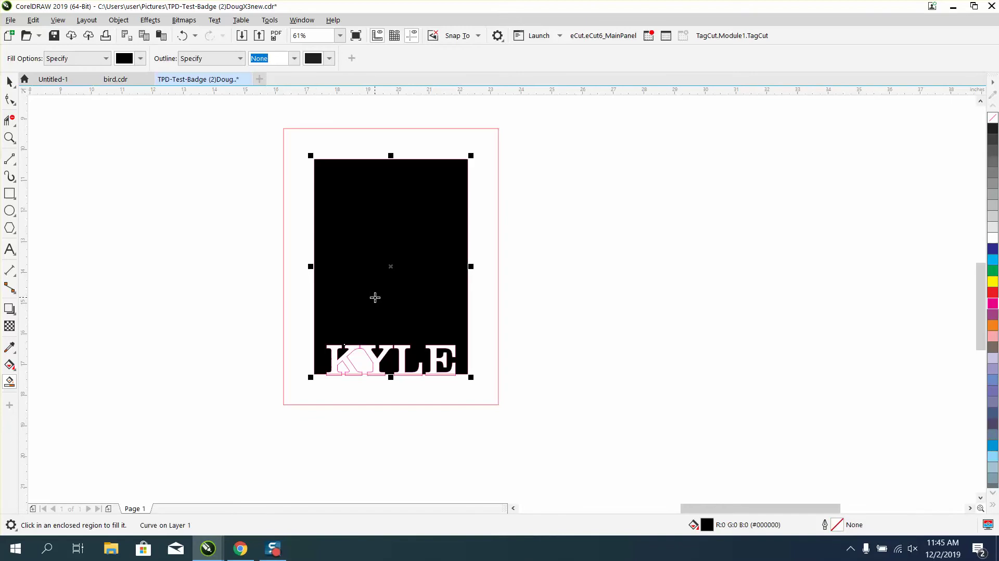
{"action": "key", "text": "shift+Right"}
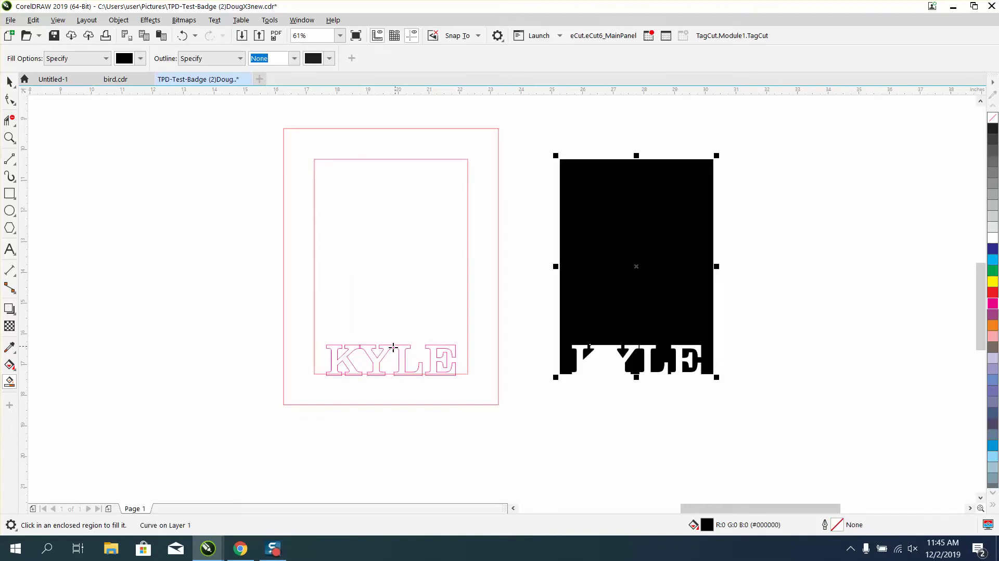
{"action": "left_click", "coordinate": [360, 363]}
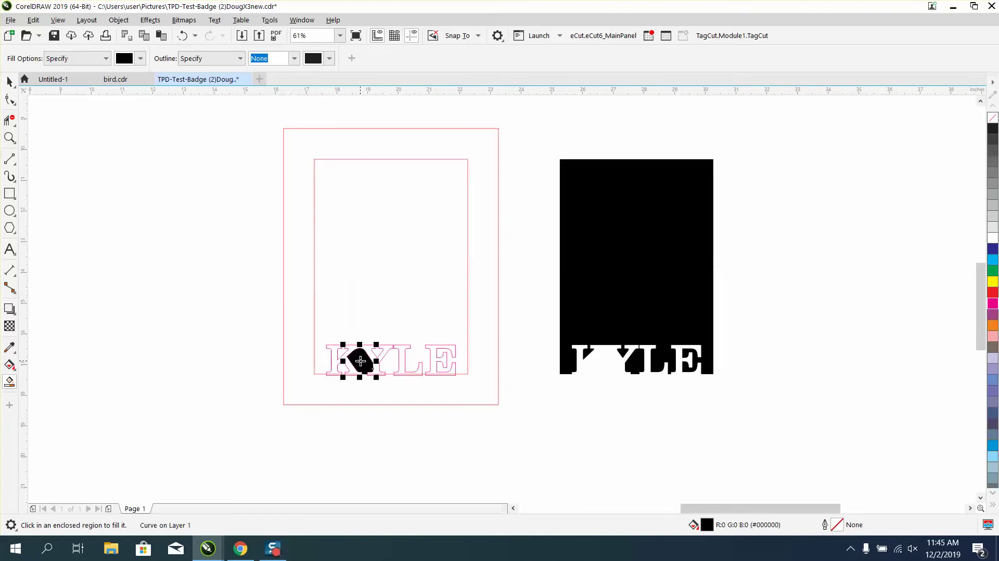
{"action": "key", "text": "shift+Right"}
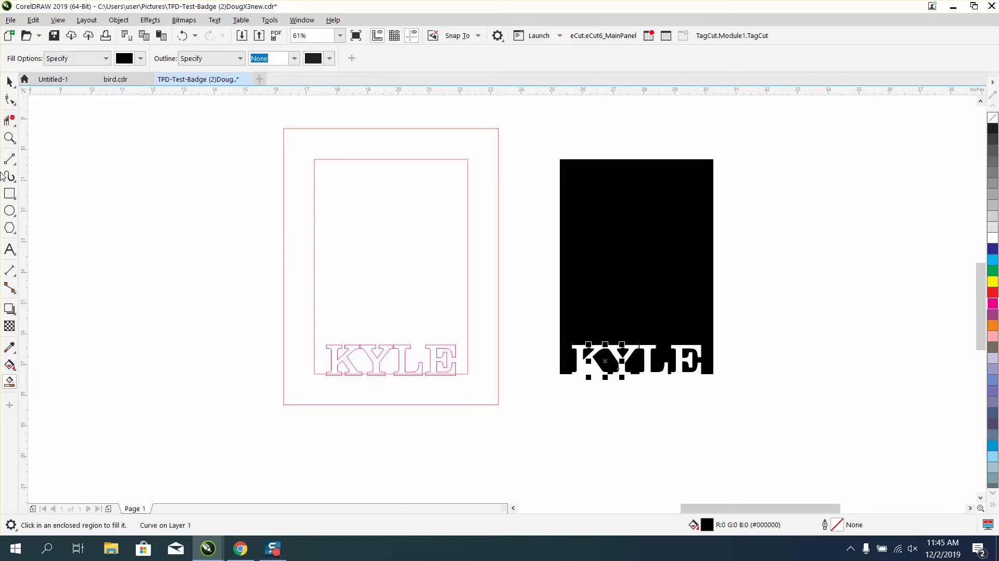
Give both black smart-filled shapes no fill and a red outline
{"action": "left_click", "coordinate": [10, 81]}
{"action": "left_click_drag", "start_coordinate": [542, 148], "coordinate": [794, 419]}
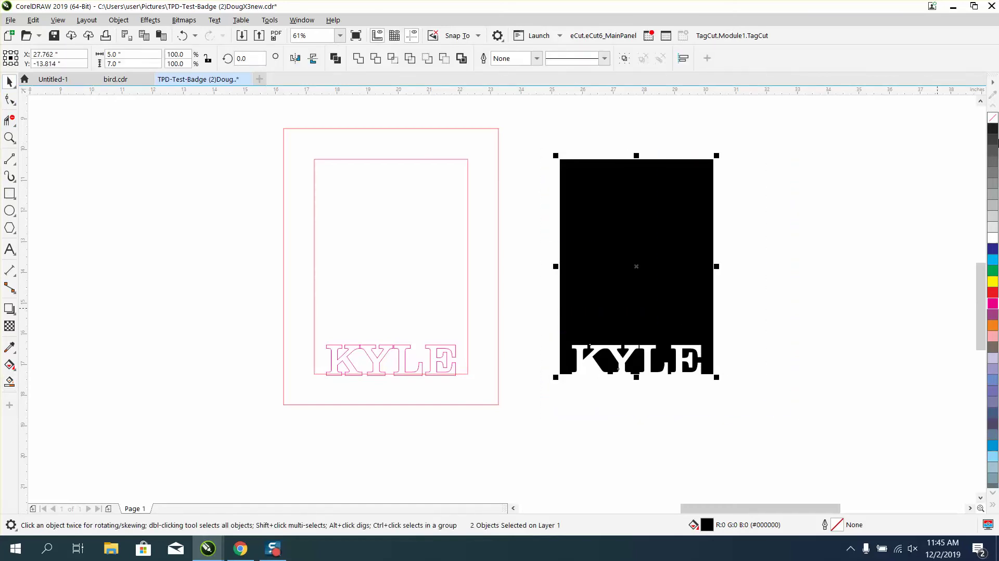
{"action": "left_click", "coordinate": [993, 117]}
{"action": "right_click", "coordinate": [993, 295]}
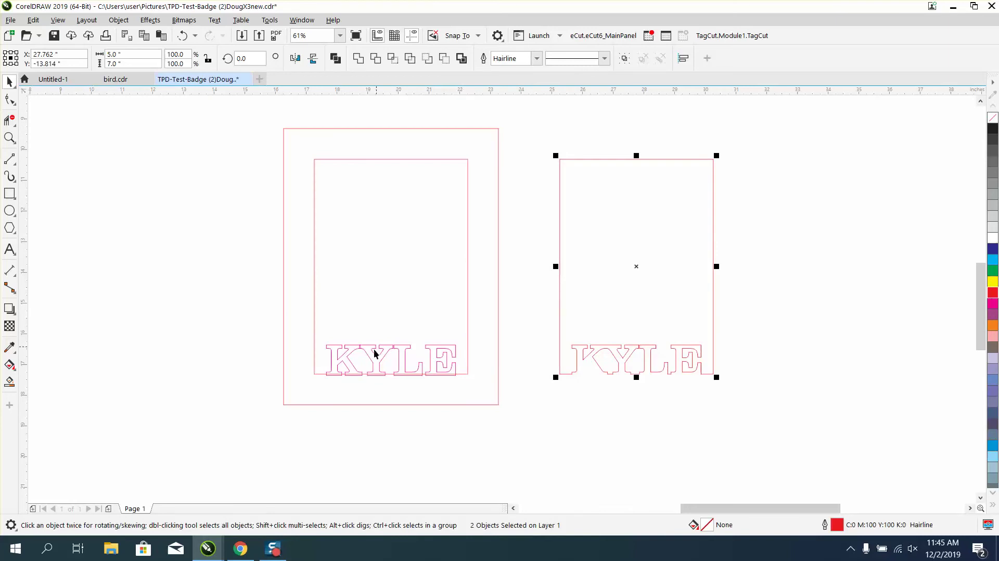
Smart-fill the gap under the K, nudge it 8 inches right, remove its fill and outline it in red, undoing any stray fill
{"action": "left_click", "coordinate": [10, 383]}
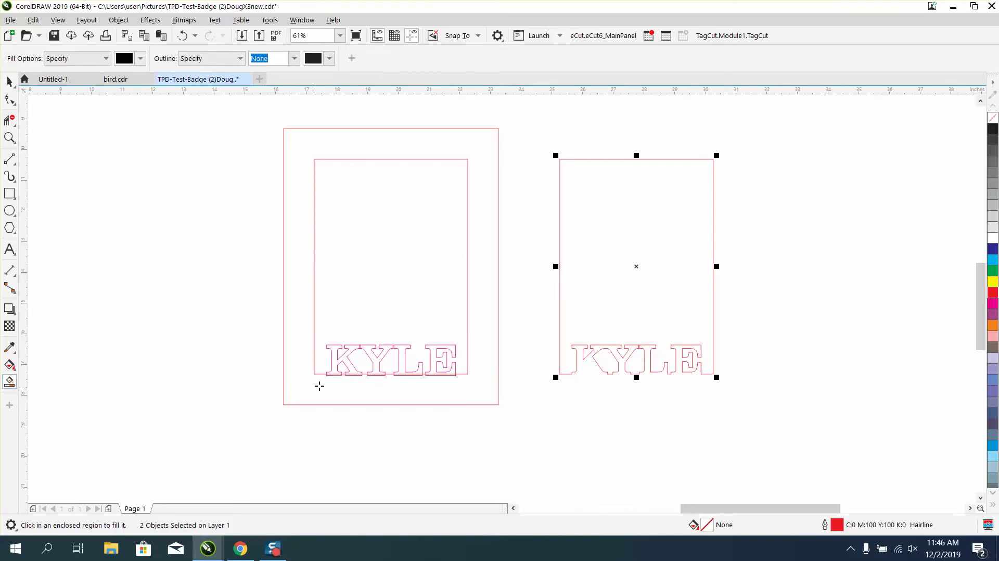
{"action": "left_click", "coordinate": [343, 368]}
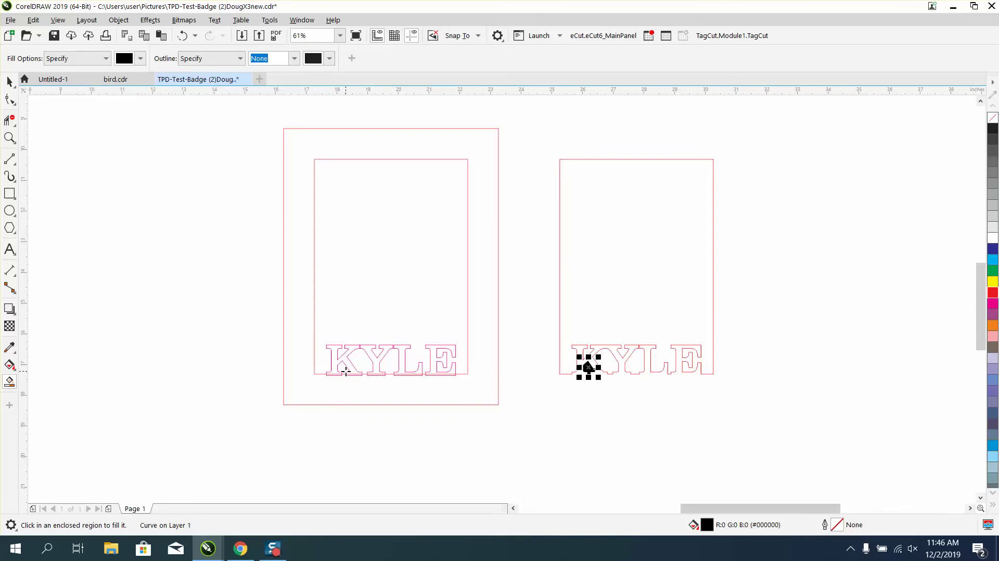
{"action": "left_click", "coordinate": [993, 118]}
{"action": "left_click", "coordinate": [939, 290]}
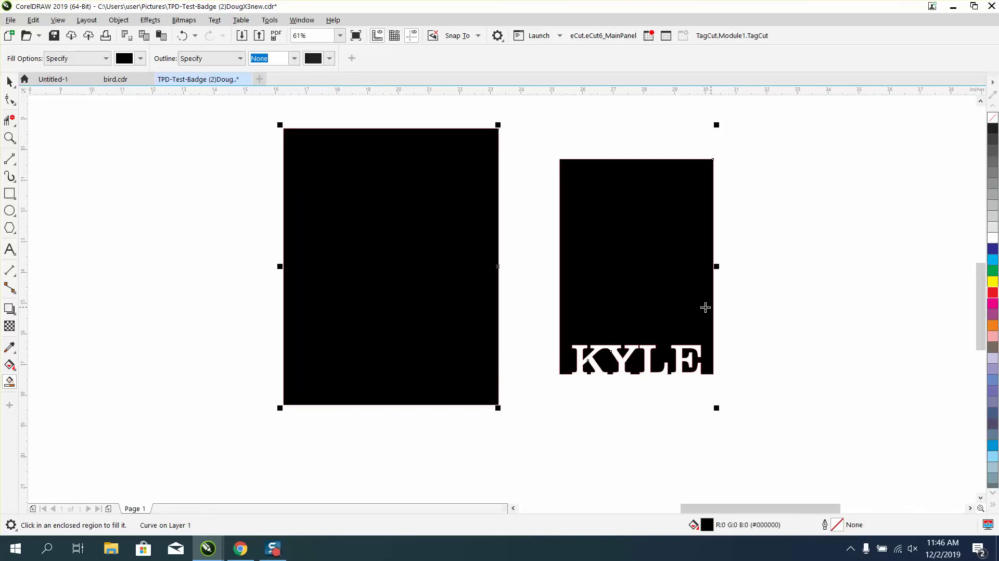
{"action": "left_click", "coordinate": [182, 35]}
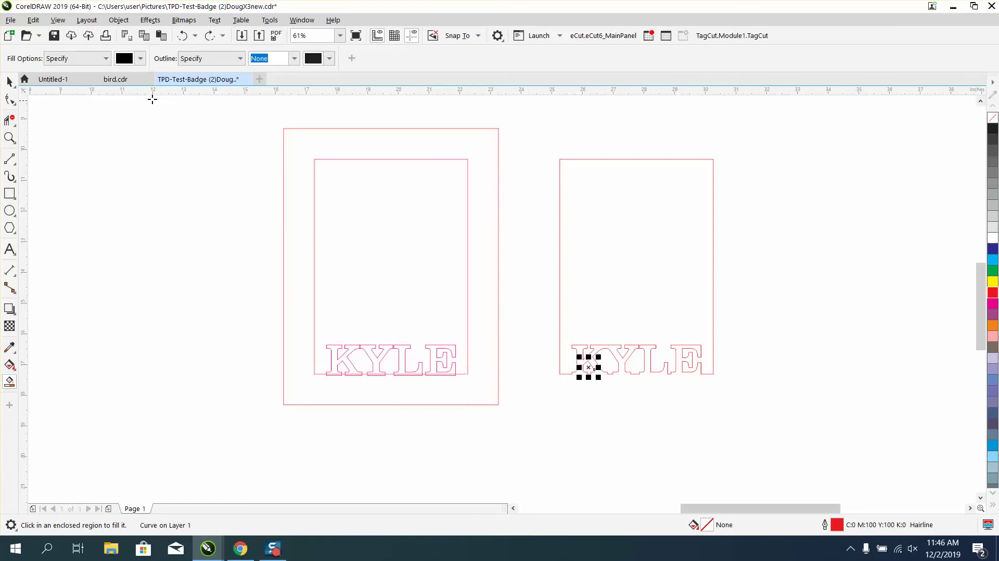
Move the outer rectangle 8 inches right so it surrounds the copied shapes
{"action": "left_click", "coordinate": [10, 82]}
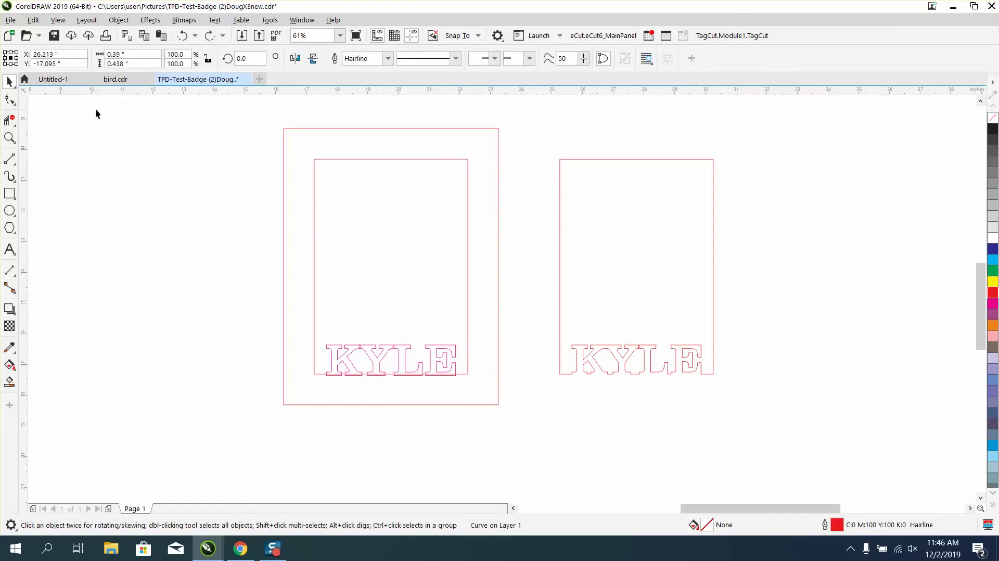
{"action": "left_click", "coordinate": [299, 129]}
{"action": "left_click_drag", "start_coordinate": [301, 128], "coordinate": [547, 129]}
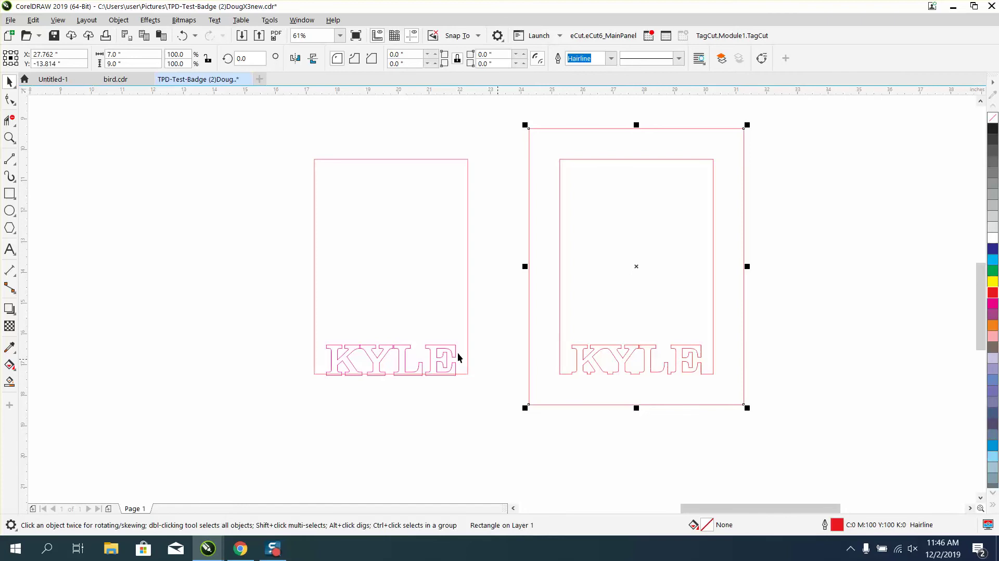
Smart-fill the border area joined to the letters, nudge the new shape 8 inches right, and give it no fill and a red outline
{"action": "left_click", "coordinate": [9, 137]}
{"action": "left_click_drag", "start_coordinate": [593, 318], "coordinate": [776, 395]}
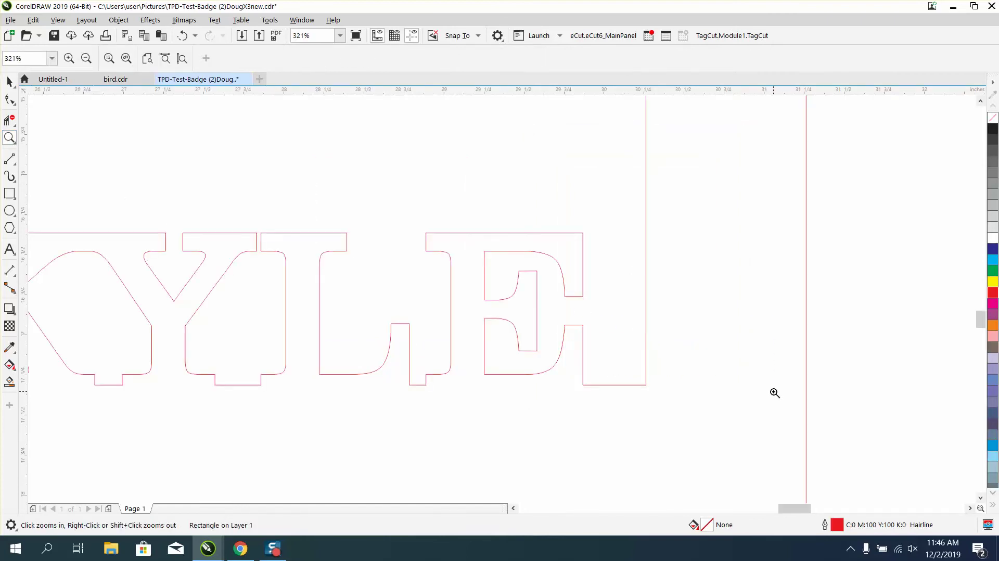
{"action": "right_click", "coordinate": [774, 393]}
{"action": "right_click", "coordinate": [385, 343]}
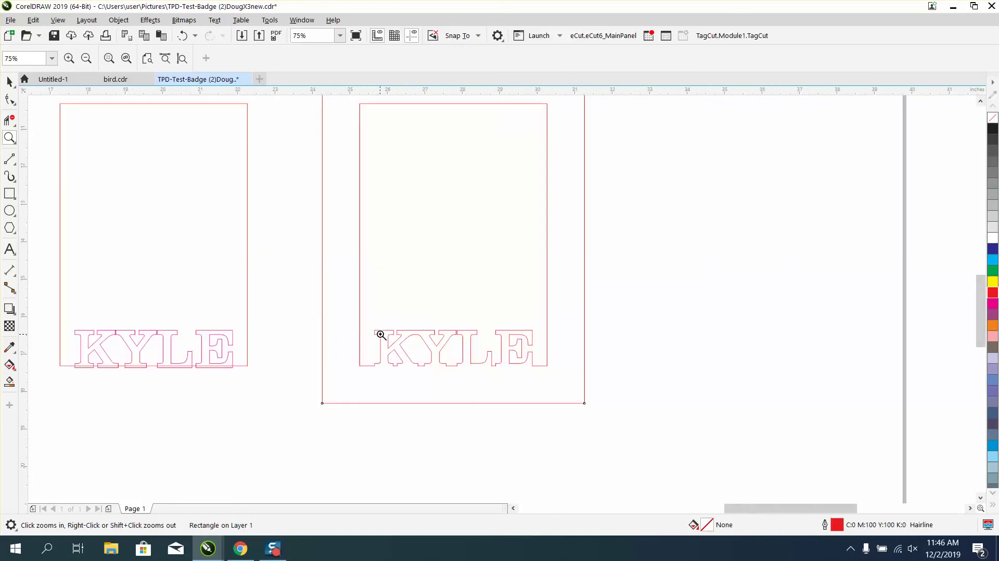
{"action": "left_click", "coordinate": [9, 381]}
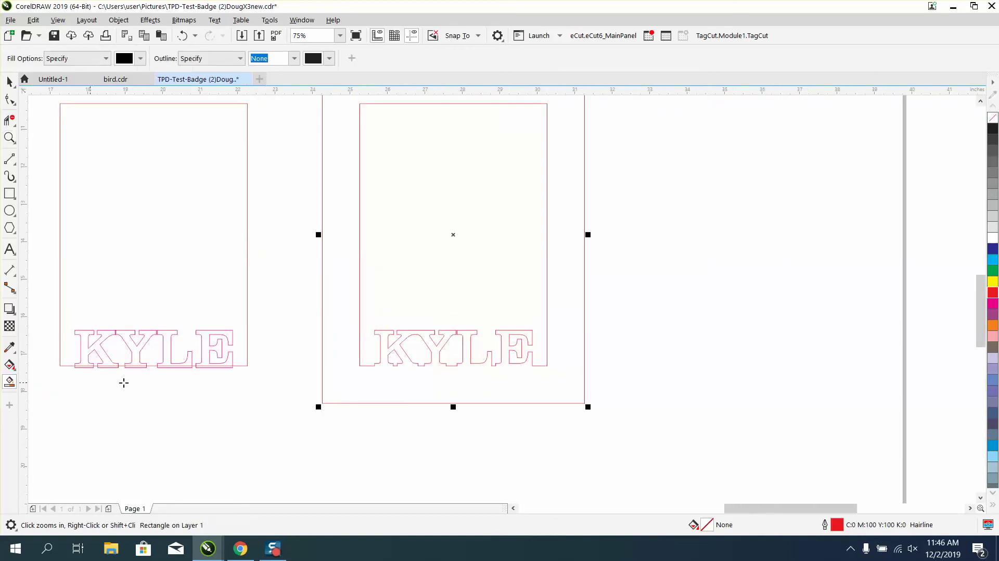
{"action": "left_click", "coordinate": [450, 387]}
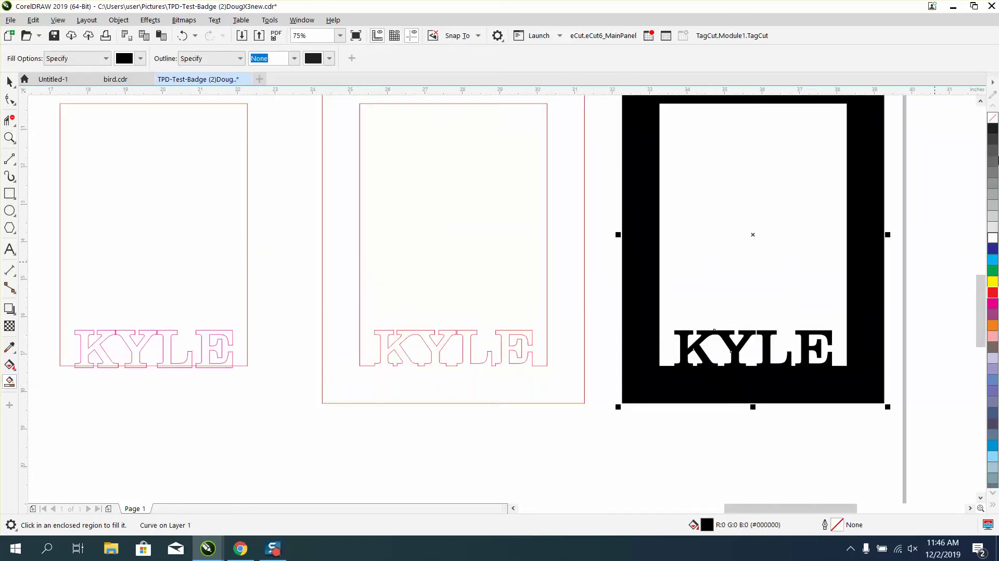
{"action": "left_click", "coordinate": [992, 117]}
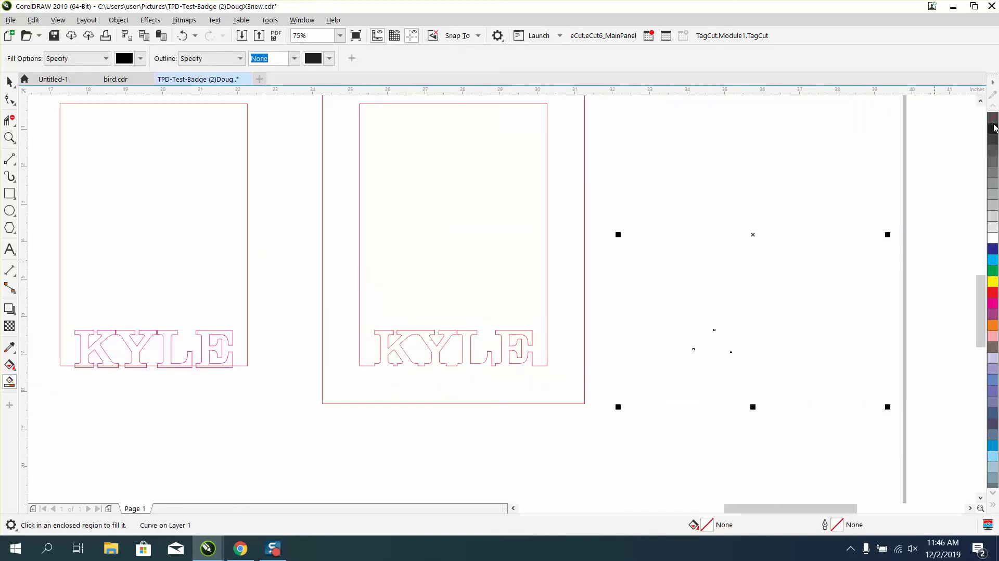
{"action": "right_click", "coordinate": [993, 292]}
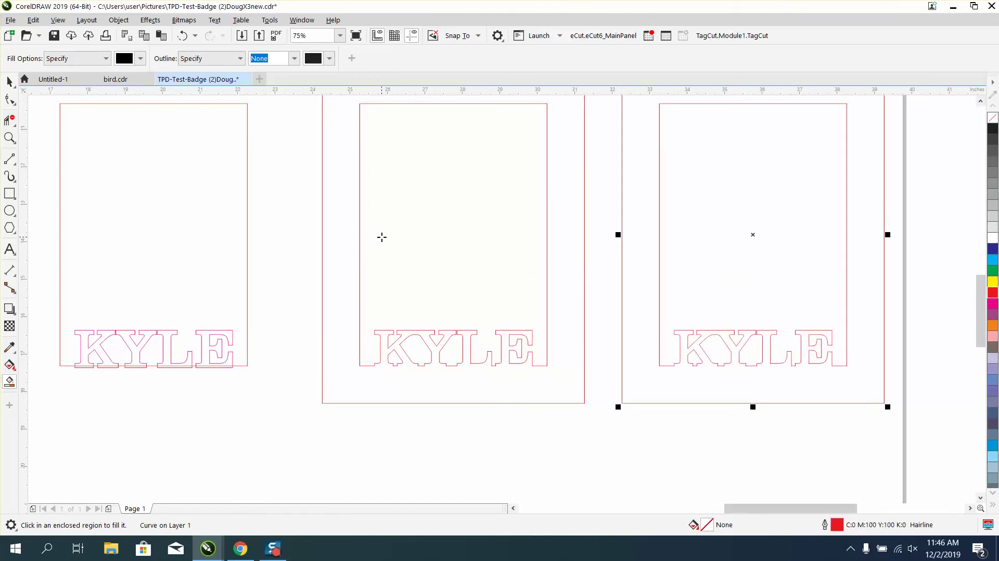
Draw a horizontal line about 4.21 inches long along the bottom of the lettering in the rightmost frame, level with the inner rectangle's lower edge
{"action": "scroll", "coordinate": [377, 238], "scroll_direction": "down", "scroll_amount": 2}
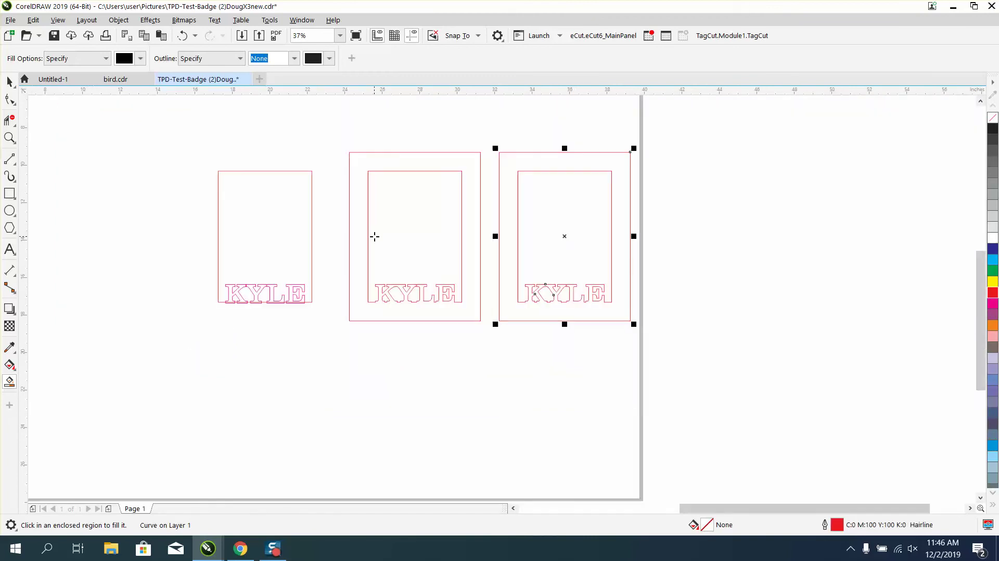
{"action": "left_click", "coordinate": [9, 138]}
{"action": "left_click_drag", "start_coordinate": [495, 139], "coordinate": [679, 345]}
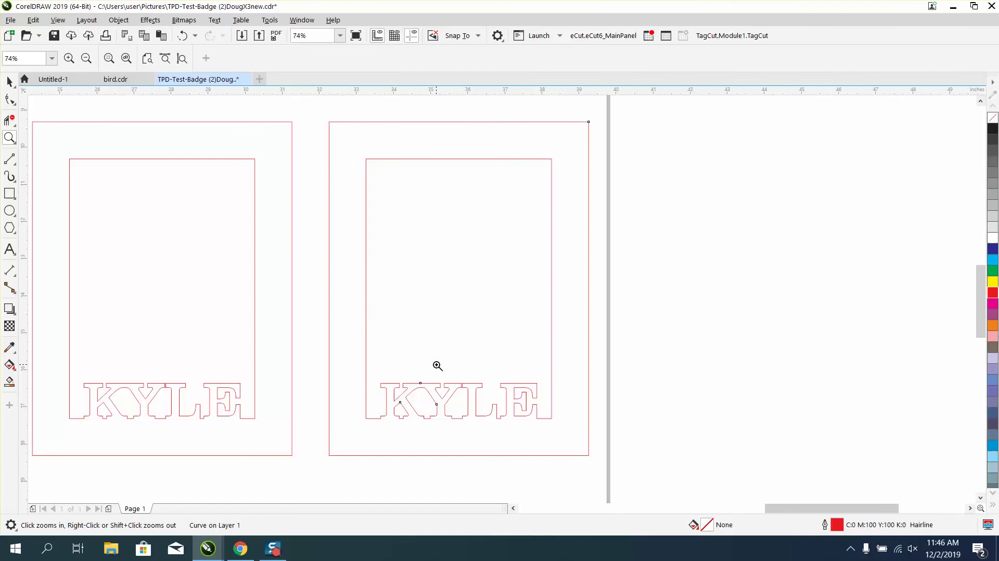
{"action": "right_click", "coordinate": [435, 349]}
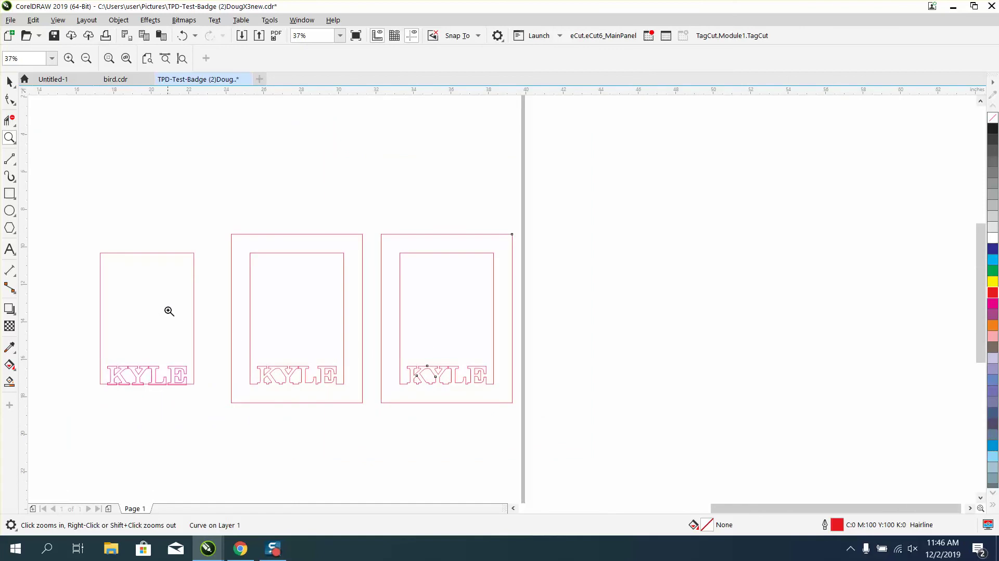
{"action": "left_click", "coordinate": [9, 81]}
{"action": "left_click", "coordinate": [211, 173]}
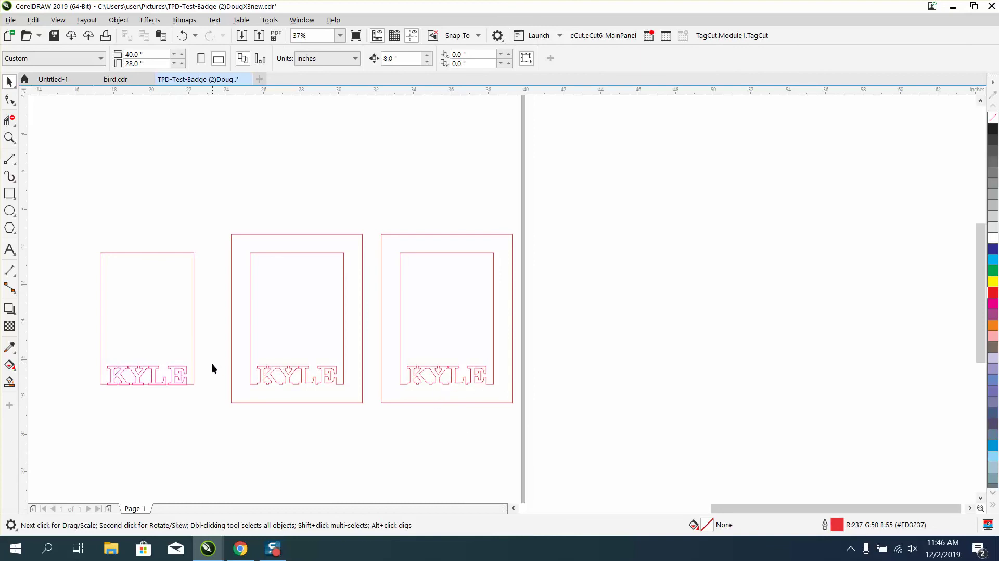
{"action": "left_click", "coordinate": [9, 137]}
{"action": "left_click_drag", "start_coordinate": [312, 306], "coordinate": [594, 447]}
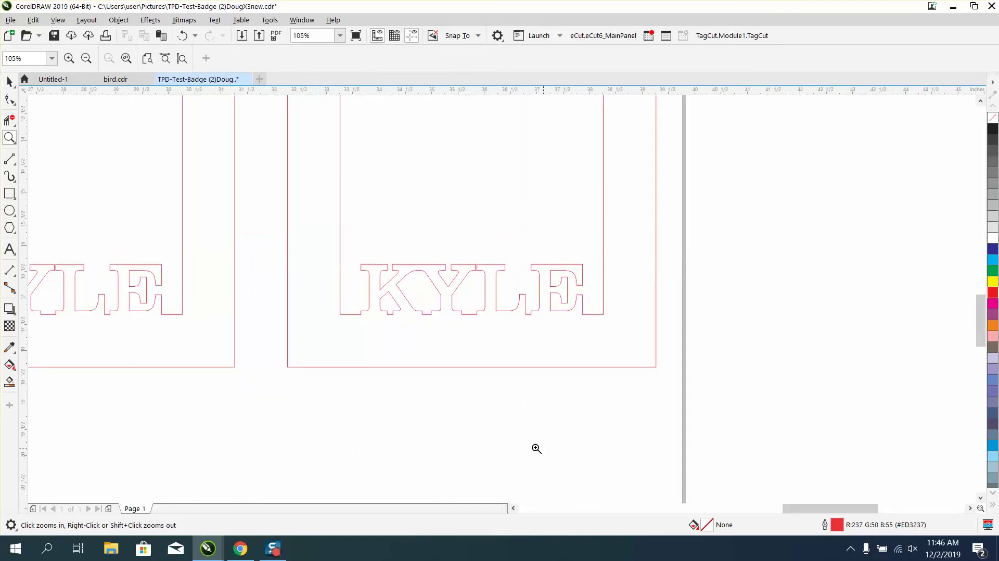
{"action": "left_click", "coordinate": [9, 158]}
{"action": "left_click", "coordinate": [44, 174]}
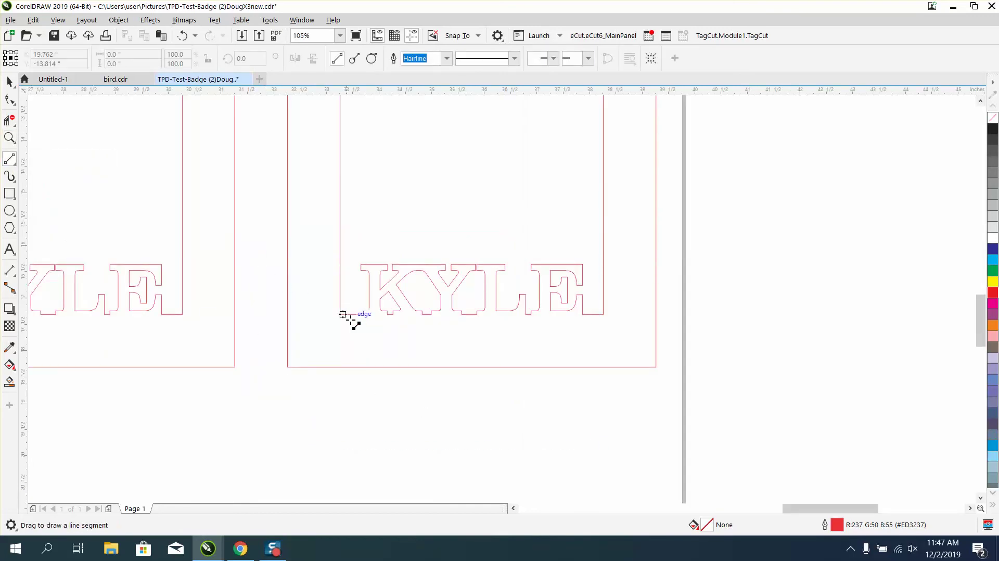
{"action": "left_click_drag", "start_coordinate": [360, 314], "coordinate": [586, 314]}
{"action": "scroll", "coordinate": [235, 289], "scroll_direction": "down", "scroll_amount": 2}
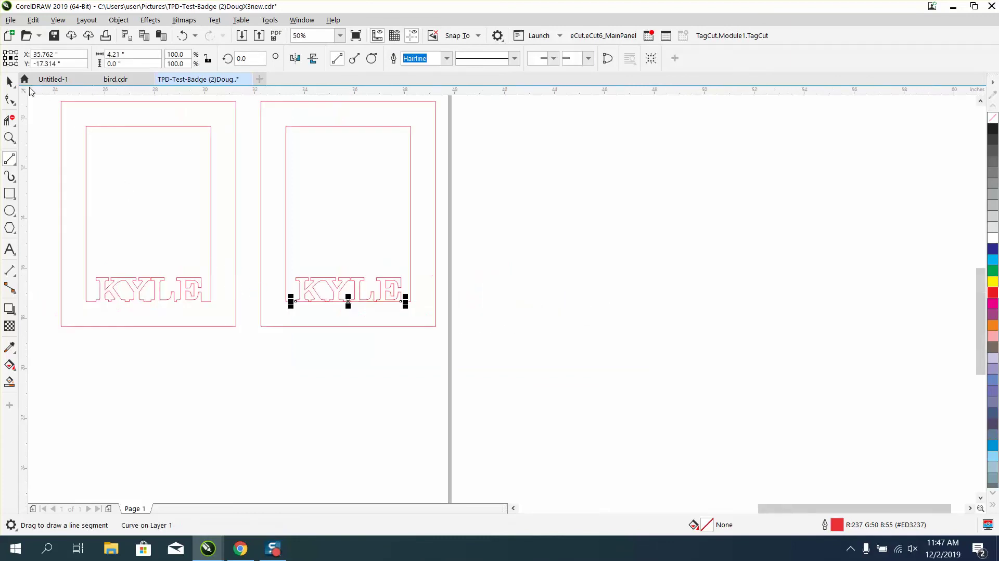
{"action": "scroll", "coordinate": [263, 312], "scroll_direction": "down", "scroll_amount": 2}
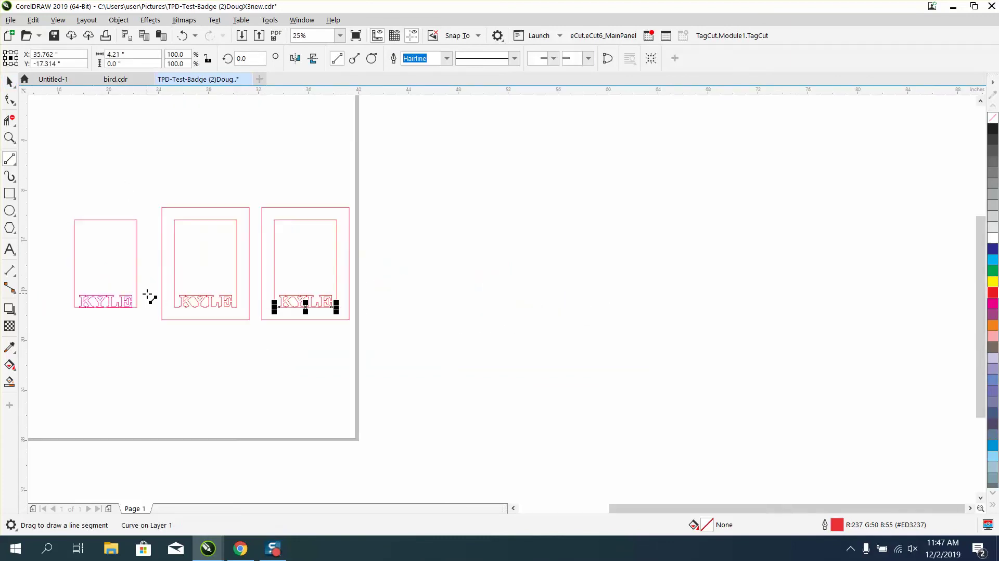
Move the name text 24 inches right beyond the page edge, and the horizontal baseline line 8 inches right to cross its base
{"action": "left_click", "coordinate": [9, 81]}
{"action": "left_click", "coordinate": [128, 299]}
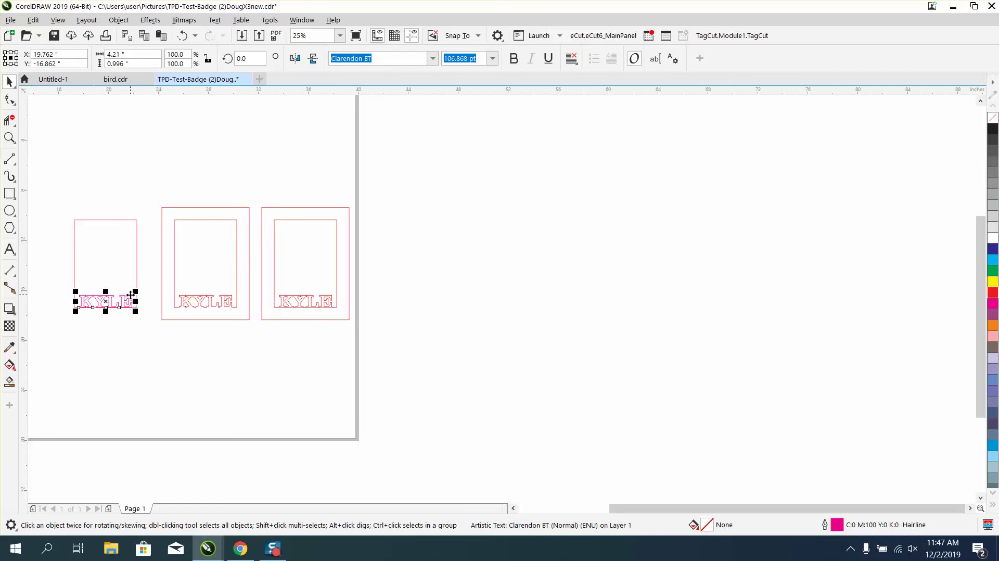
{"action": "key", "text": "ctrl+z"}
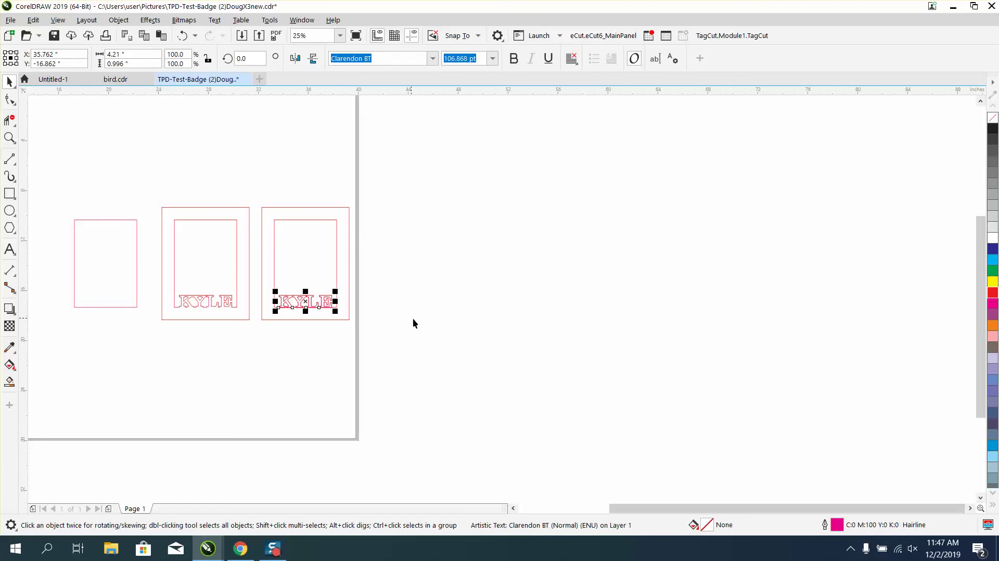
{"action": "key", "text": "ctrl+d"}
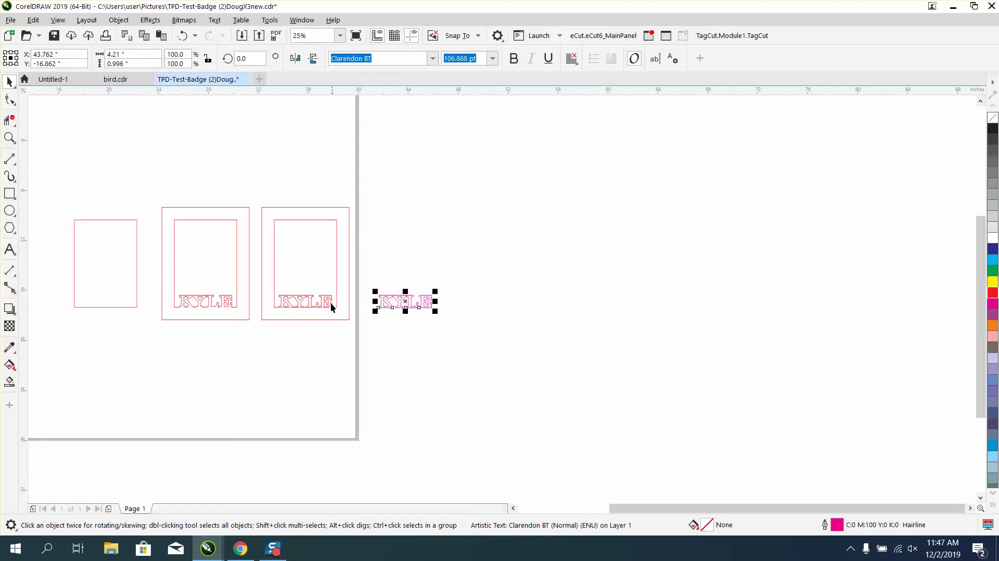
{"action": "left_click", "coordinate": [314, 306]}
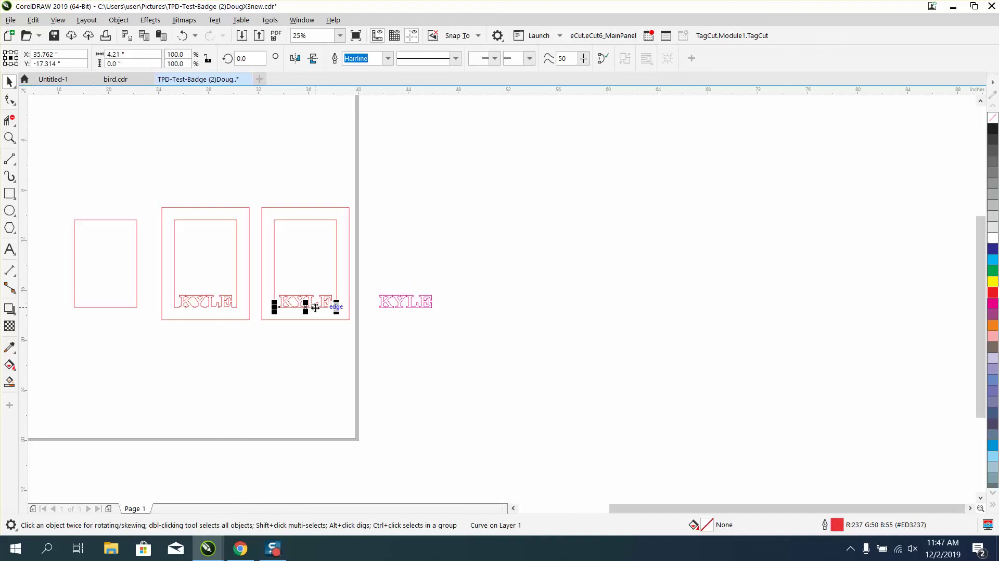
{"action": "key", "text": "ctrl+d"}
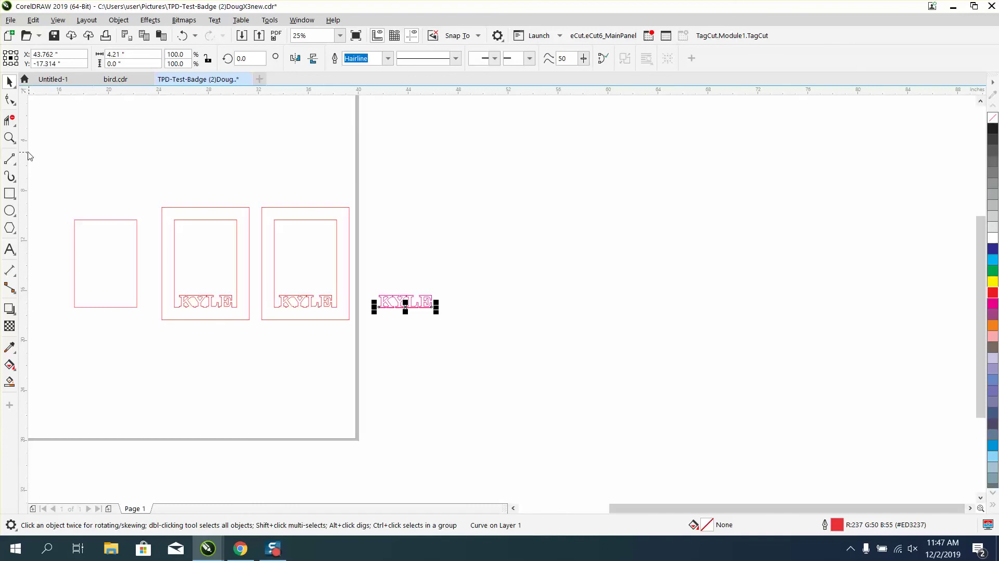
Give the moved name text a red outline and convert it to curves
{"action": "left_click", "coordinate": [9, 138]}
{"action": "left_click_drag", "start_coordinate": [378, 269], "coordinate": [486, 340]}
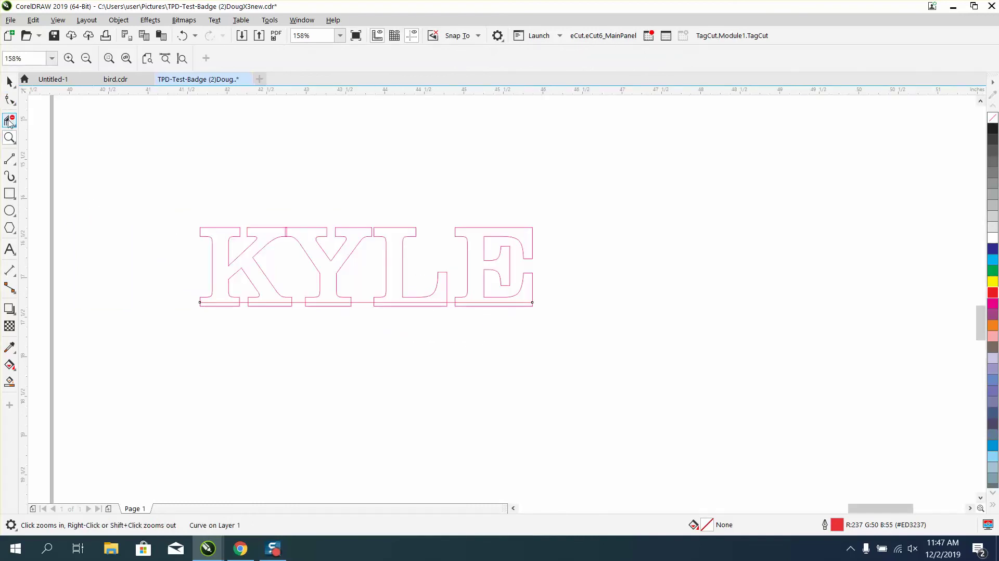
{"action": "left_click", "coordinate": [10, 120]}
{"action": "left_click", "coordinate": [10, 82]}
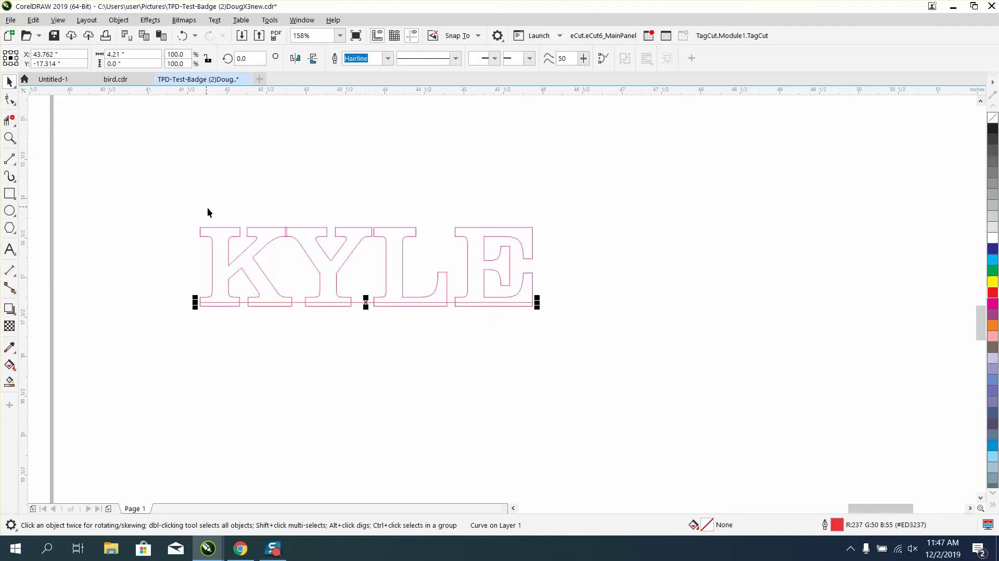
{"action": "left_click", "coordinate": [218, 228]}
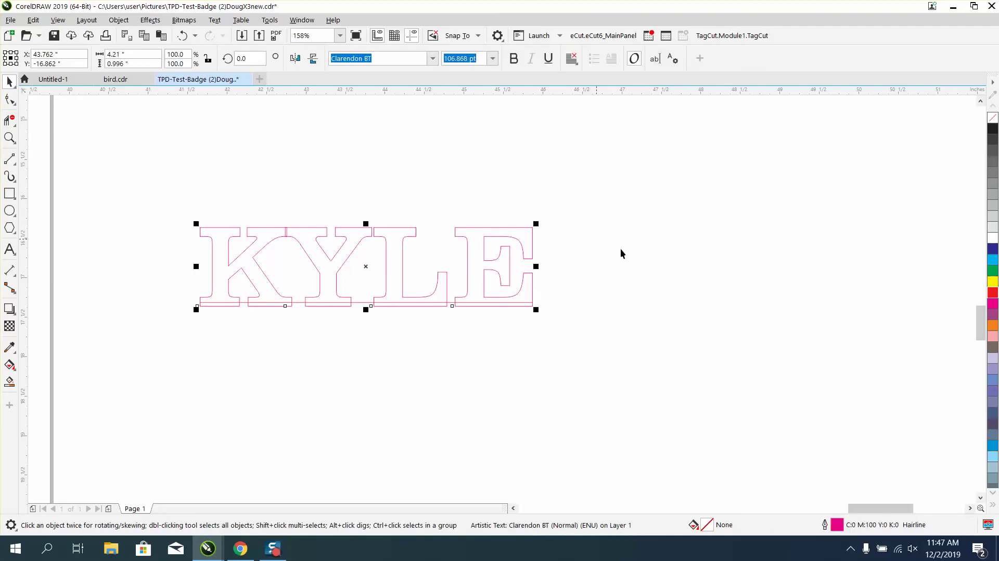
{"action": "right_click", "coordinate": [992, 293]}
{"action": "left_click", "coordinate": [119, 21]}
{"action": "left_click", "coordinate": [151, 330]}
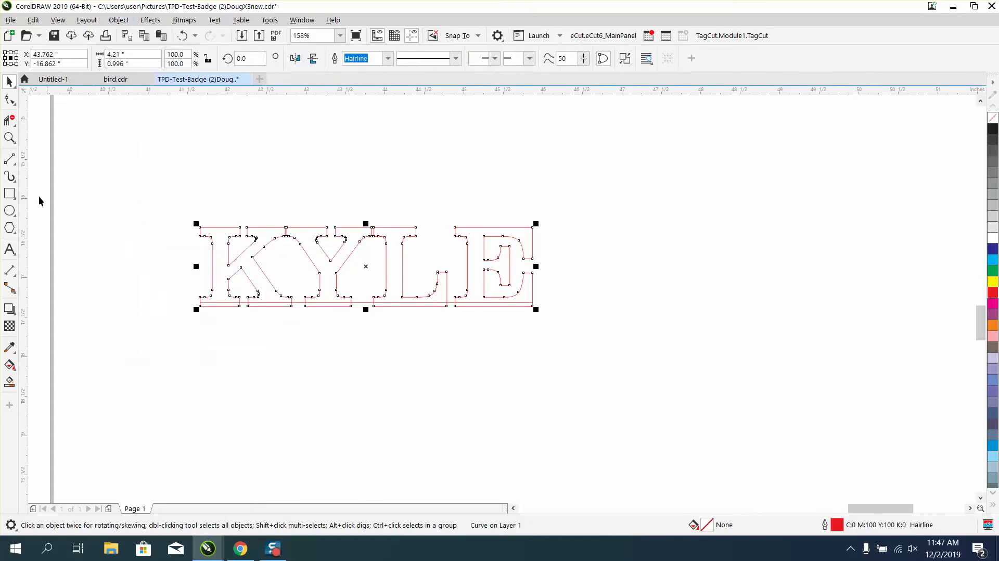
Remove the letter segments above the horizontal line with Virtual Segment Delete, and delete the line itself
{"action": "left_click", "coordinate": [10, 120]}
{"action": "left_click_drag", "start_coordinate": [155, 217], "coordinate": [566, 268]}
{"action": "left_click", "coordinate": [9, 82]}
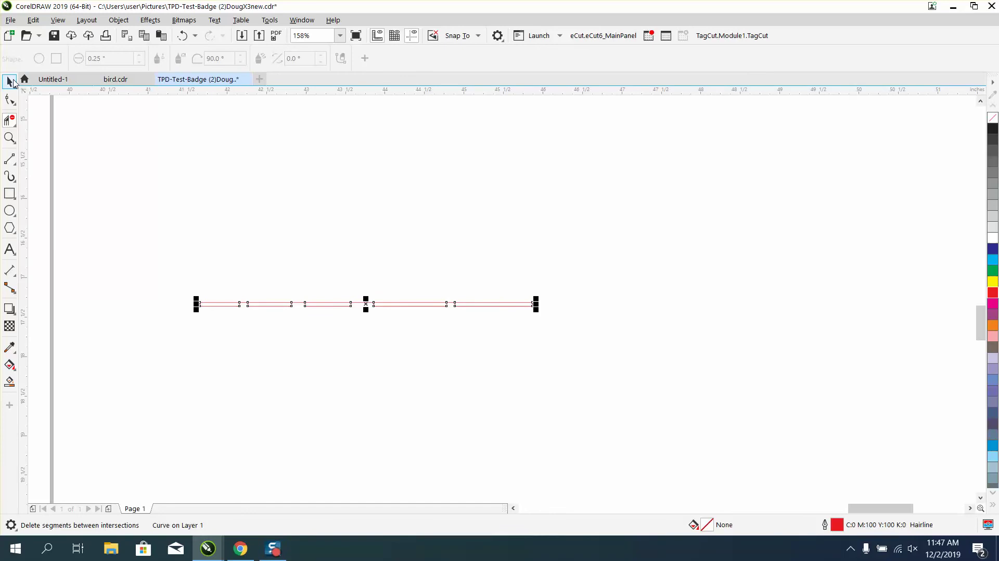
{"action": "left_click", "coordinate": [344, 277]}
{"action": "left_click", "coordinate": [362, 304]}
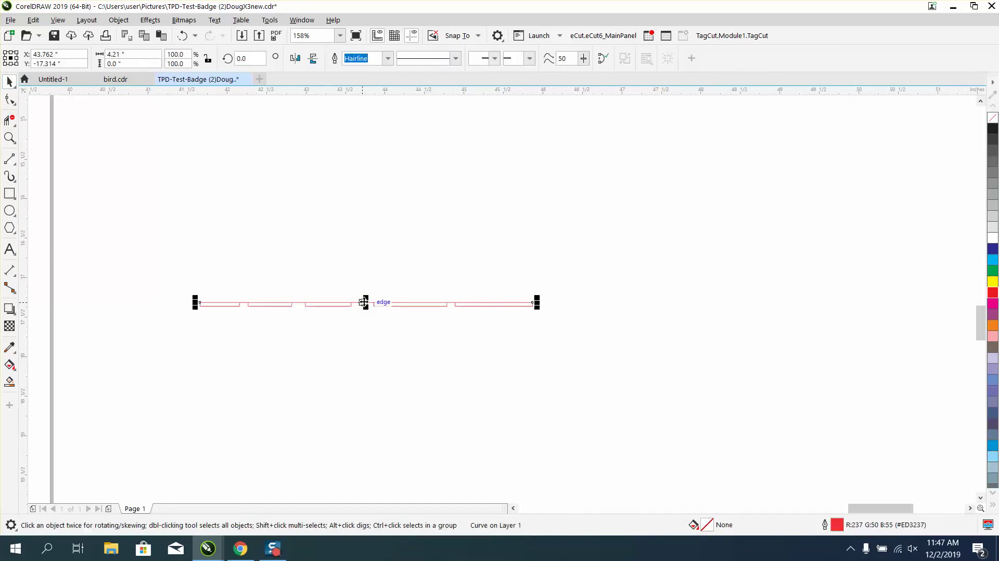
{"action": "key", "text": "Escape"}
Set the outline colour of the remaining bottom letter segments to black (R:0 G:0 B:0) from the RGB Palette
{"action": "left_click_drag", "start_coordinate": [174, 271], "coordinate": [562, 372]}
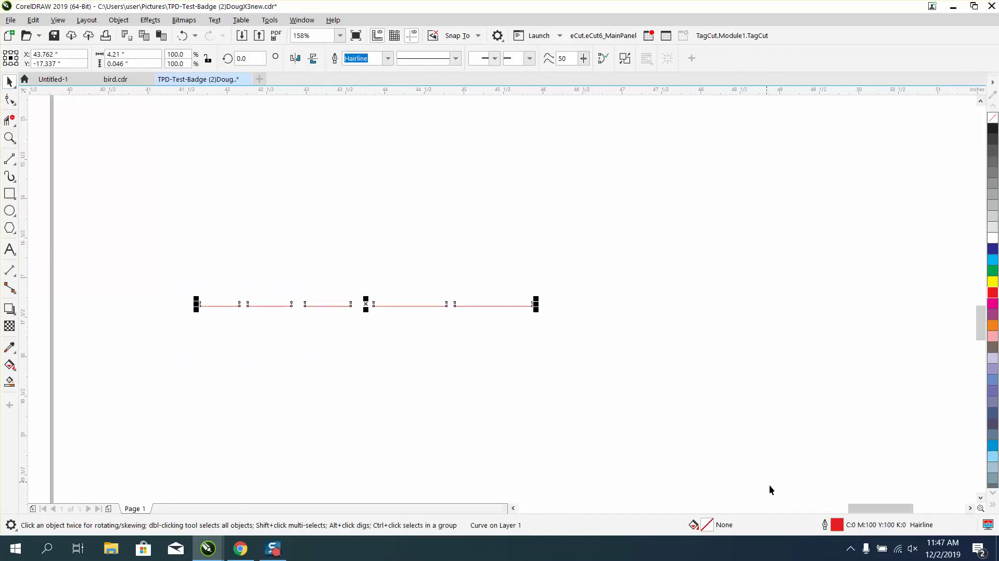
{"action": "double_click", "coordinate": [837, 525]}
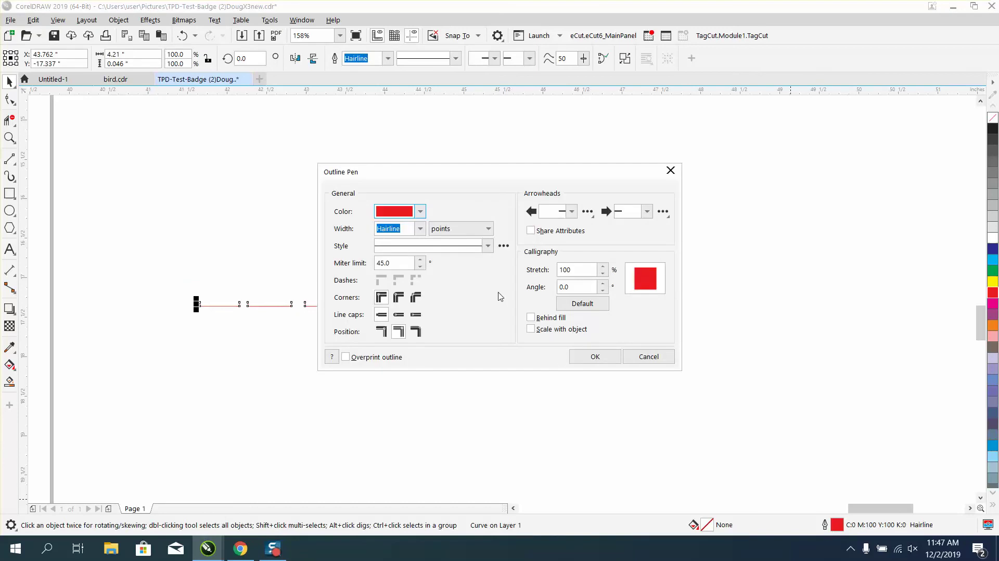
{"action": "left_click", "coordinate": [421, 211]}
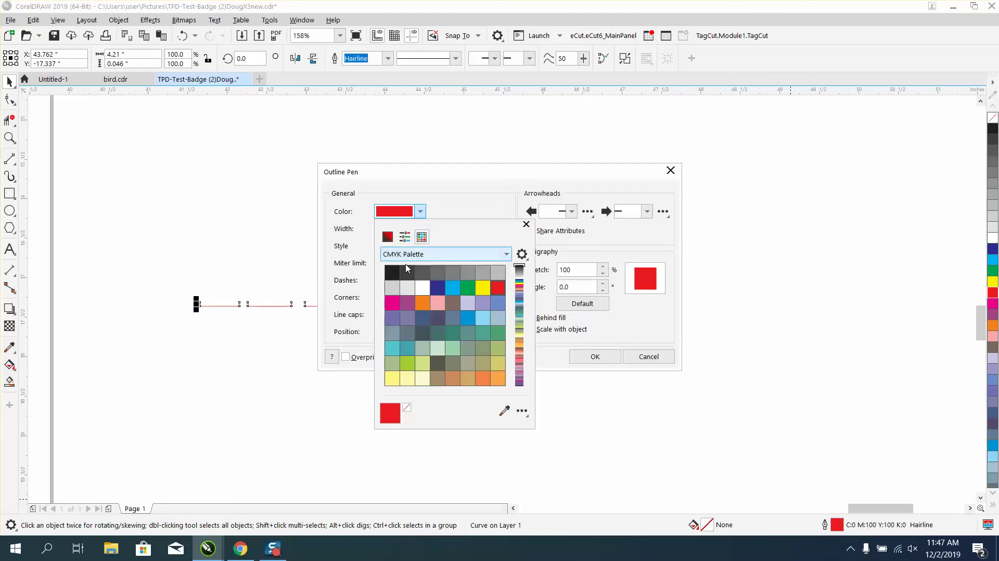
{"action": "left_click", "coordinate": [507, 255]}
{"action": "left_click", "coordinate": [438, 375]}
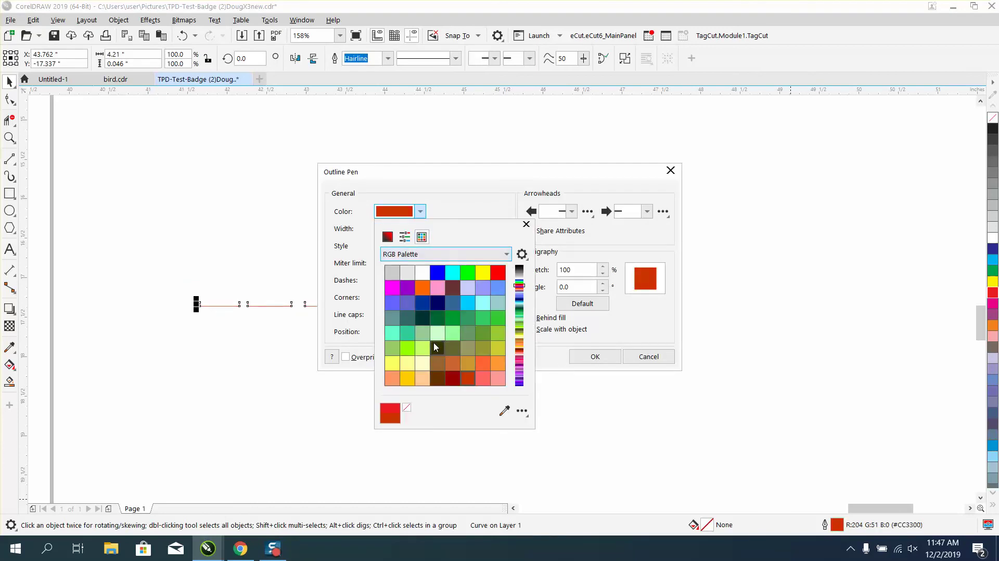
{"action": "left_click", "coordinate": [517, 270]}
{"action": "left_click", "coordinate": [391, 272]}
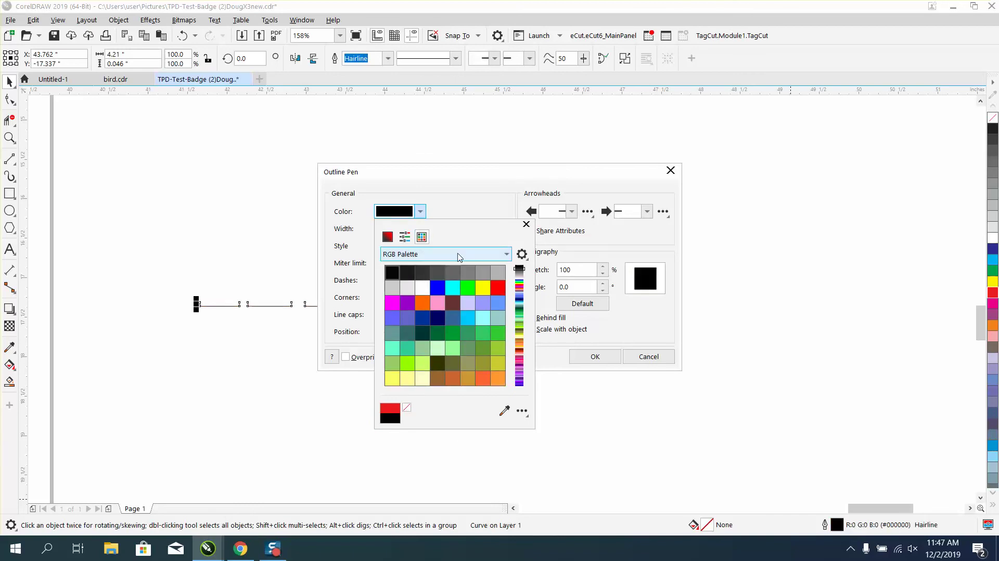
{"action": "left_click", "coordinate": [588, 429]}
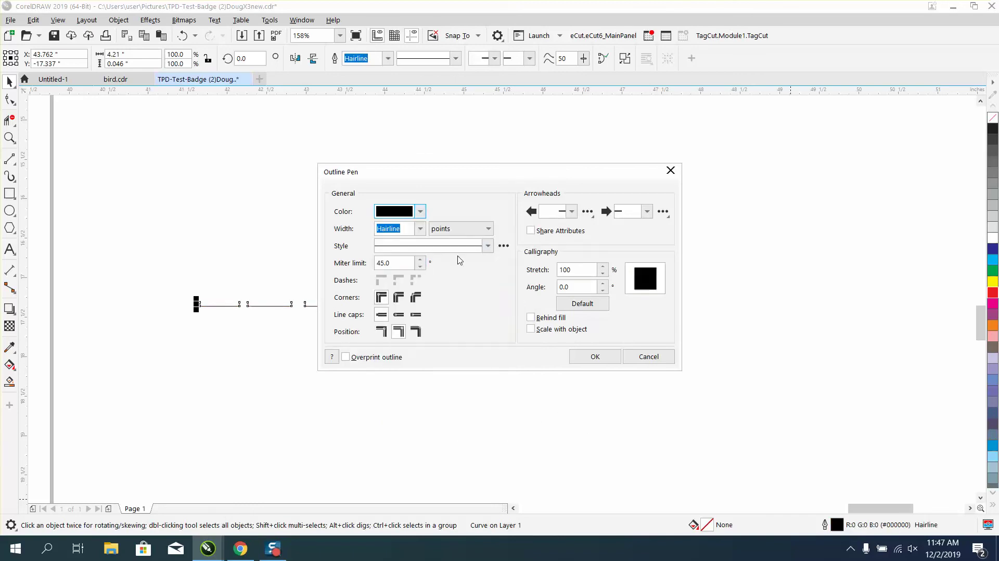
Set the bottom segments' outline width to 1.0 pt and make the outline scale with the object
{"action": "left_click", "coordinate": [420, 228]}
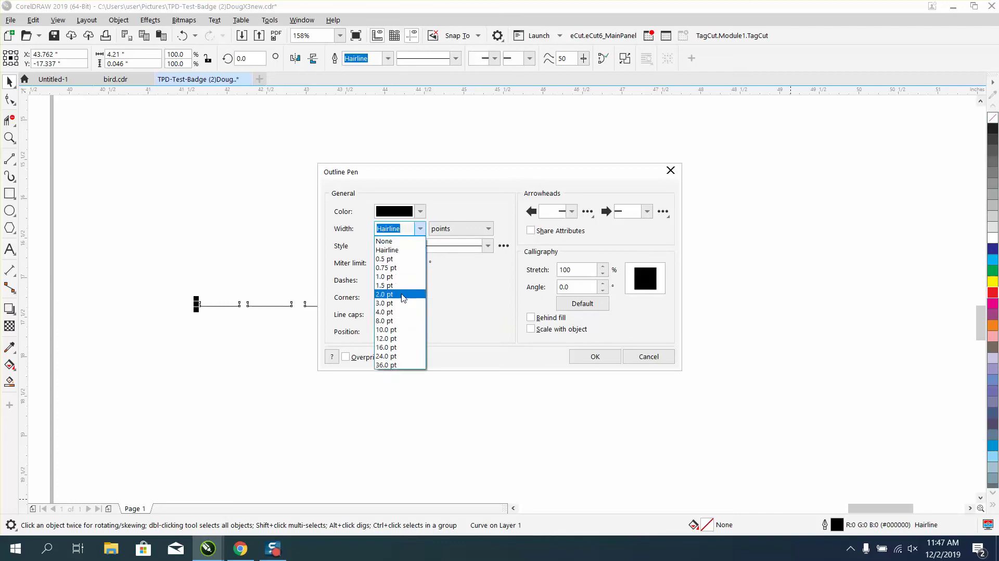
{"action": "left_click", "coordinate": [401, 294]}
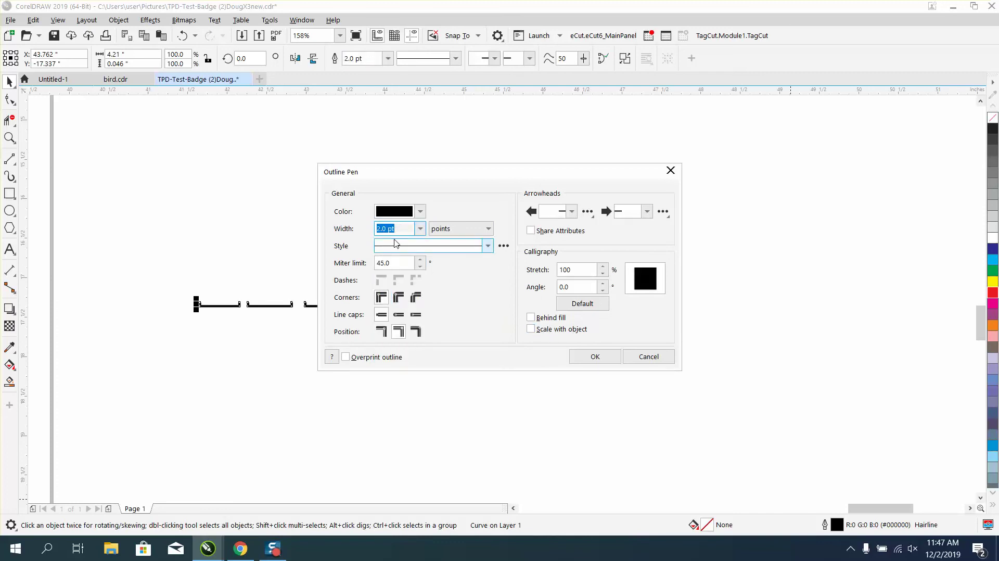
{"action": "left_click", "coordinate": [420, 228]}
{"action": "left_click", "coordinate": [399, 276]}
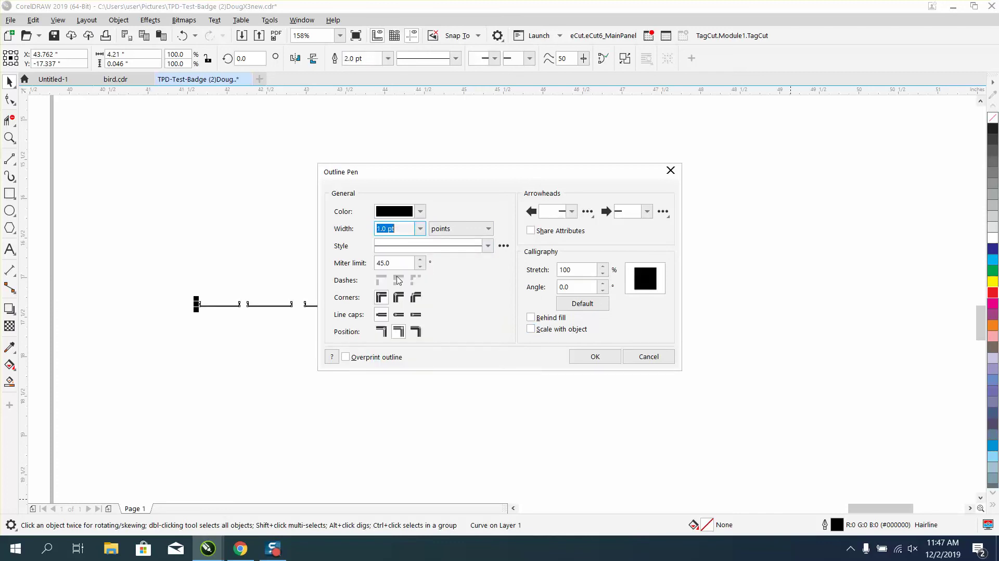
{"action": "left_click", "coordinate": [531, 329]}
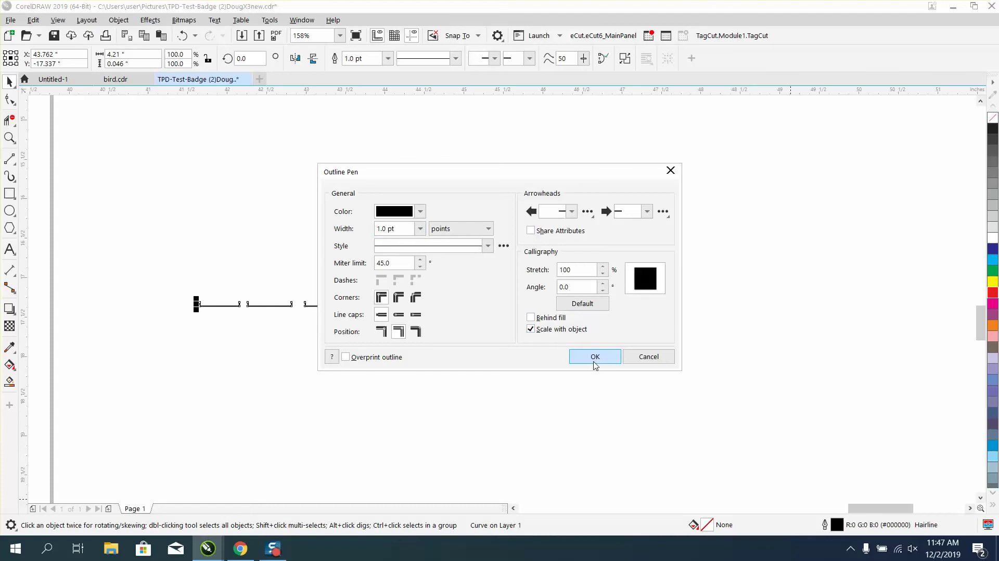
{"action": "left_click", "coordinate": [594, 357]}
Move the black segments 8 inches left onto the base of the lettering in the rightmost frame and inspect their fit
{"action": "scroll", "coordinate": [635, 365], "scroll_direction": "down", "scroll_amount": 2}
{"action": "key", "text": "Return"}
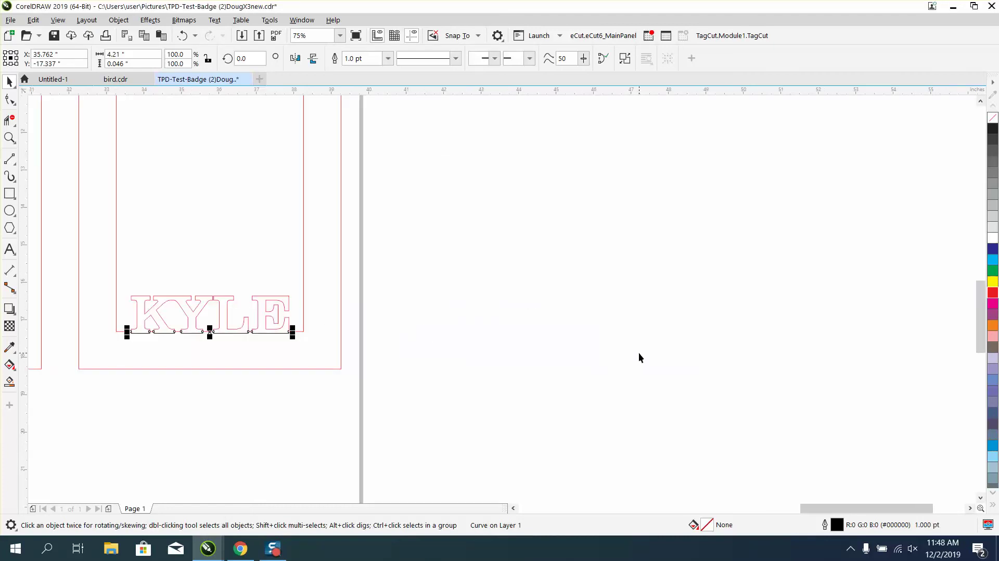
{"action": "left_click", "coordinate": [9, 122]}
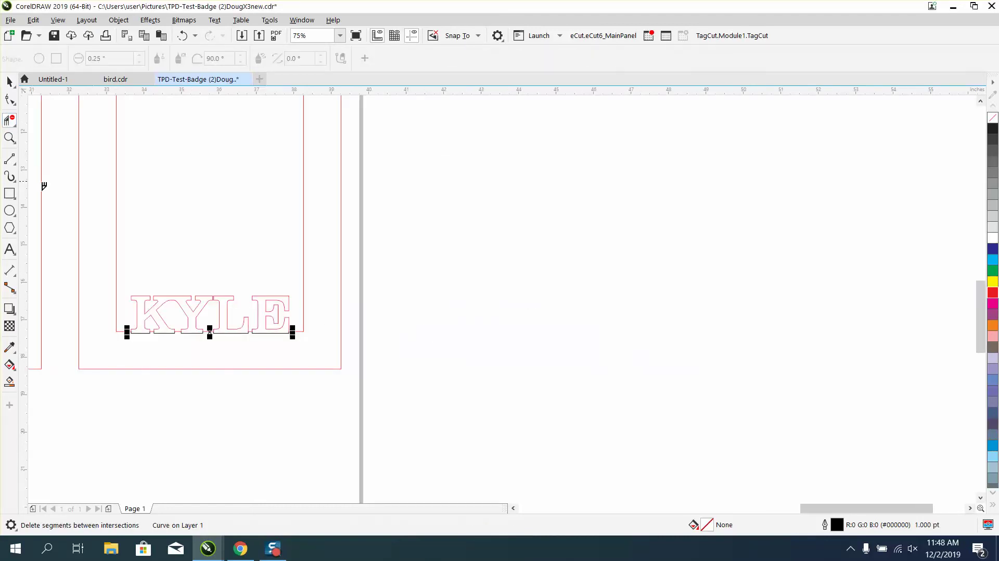
{"action": "left_click", "coordinate": [9, 137]}
{"action": "left_click_drag", "start_coordinate": [87, 264], "coordinate": [400, 390]}
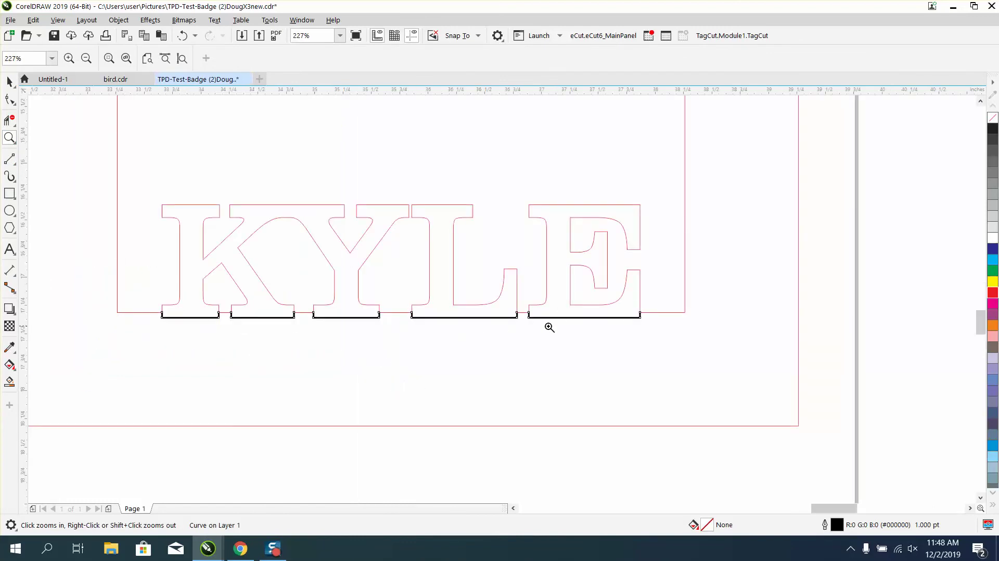
{"action": "right_click", "coordinate": [521, 352]}
{"action": "right_click", "coordinate": [504, 339]}
{"action": "right_click", "coordinate": [468, 354]}
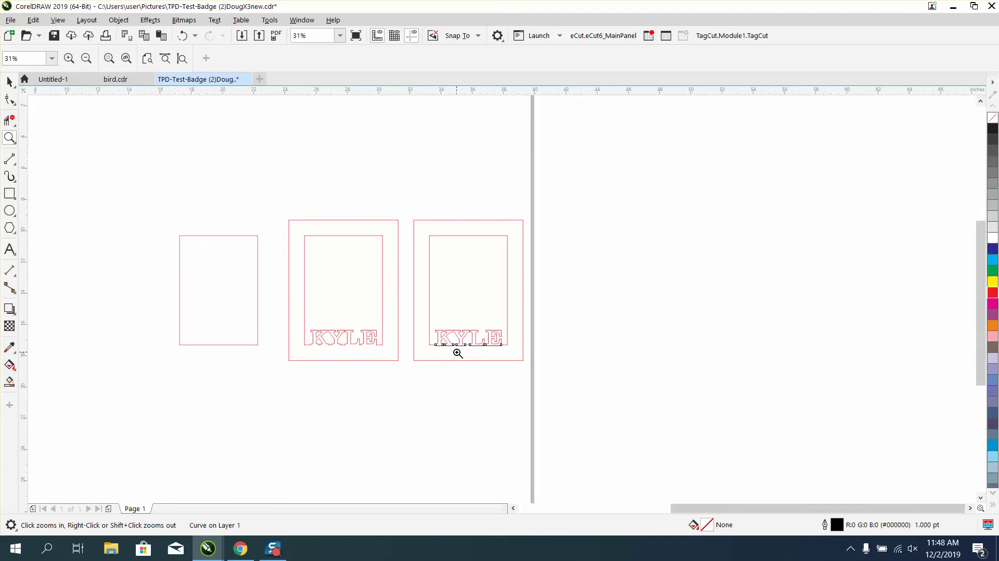